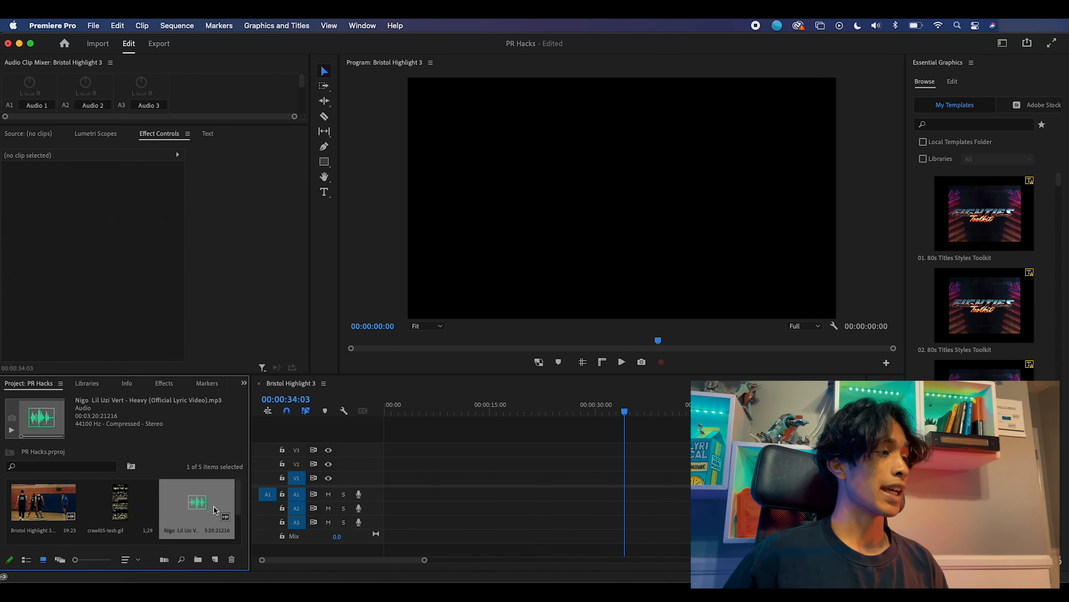
Cut the Bristol Highlight 3 video and its audio on the timeline at 00:00:25:18.
left_click_drag(624, 411, 375, 453)
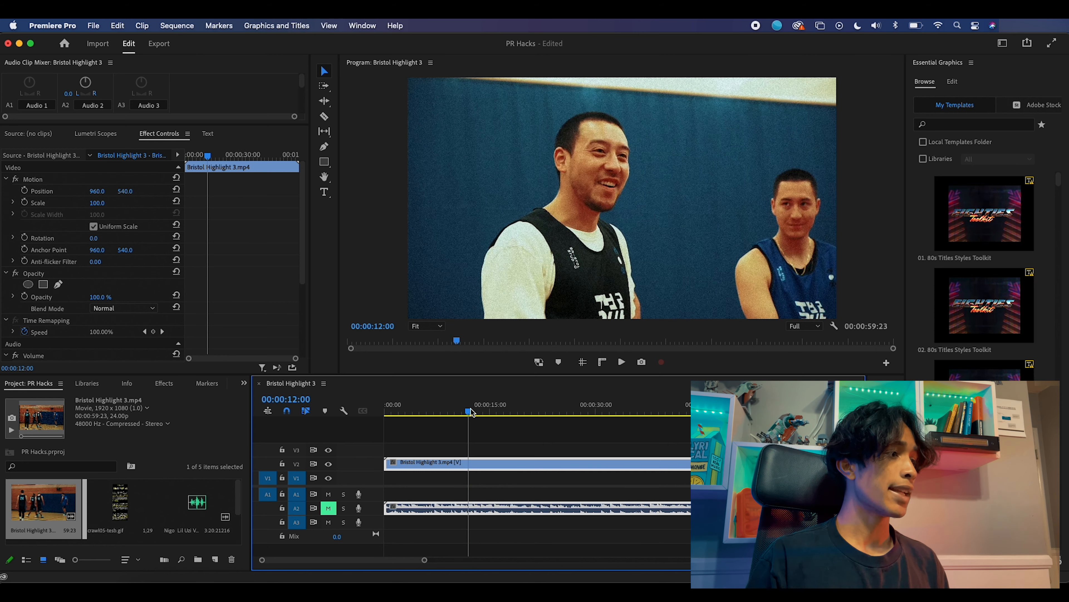
left_click_drag(472, 411, 566, 412)
key("super+k")
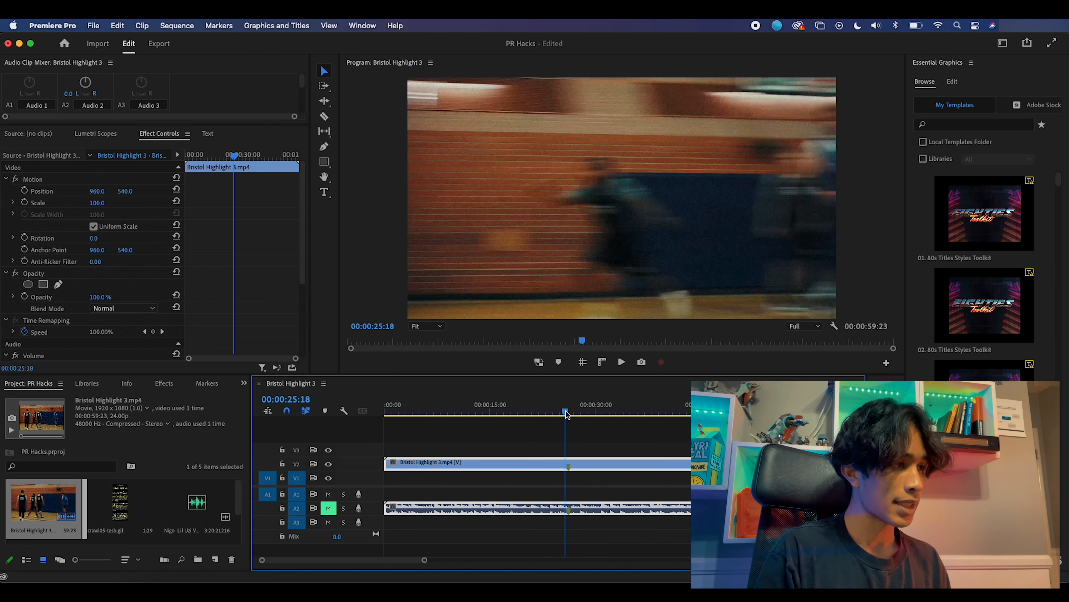
key("super+k")
Cut the clip again just after 00:00:27:23, move the isolated scene's video up to V3, and unlink it from its audio.
left_click_drag(565, 411, 573, 411)
key("space")
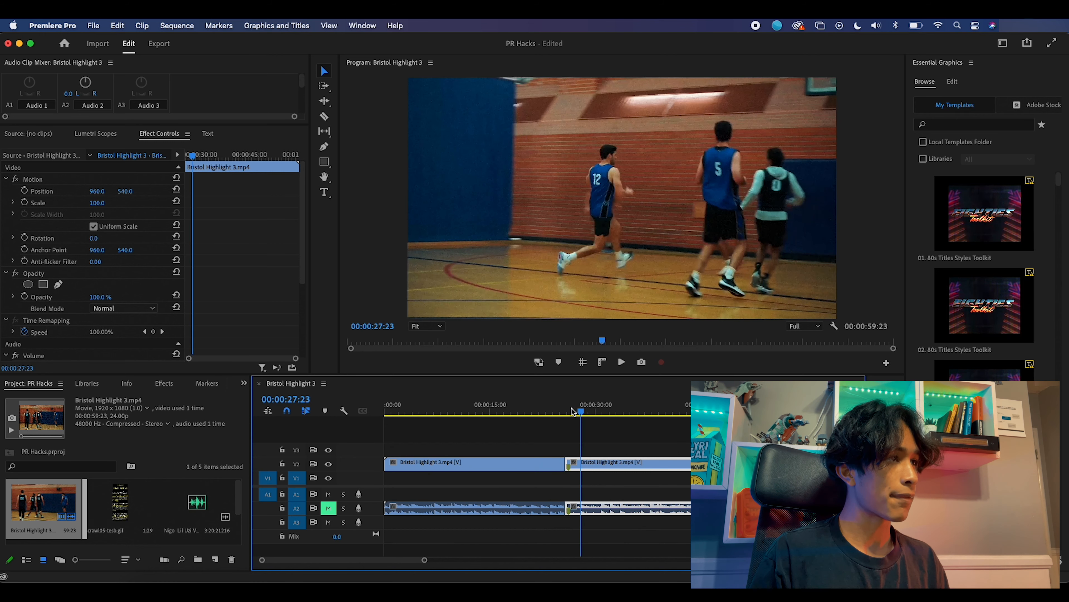
key("Right")
key("Left")
key("Right")
key("super+k")
left_click_drag(571, 407, 572, 407)
left_click_drag(575, 471, 569, 412)
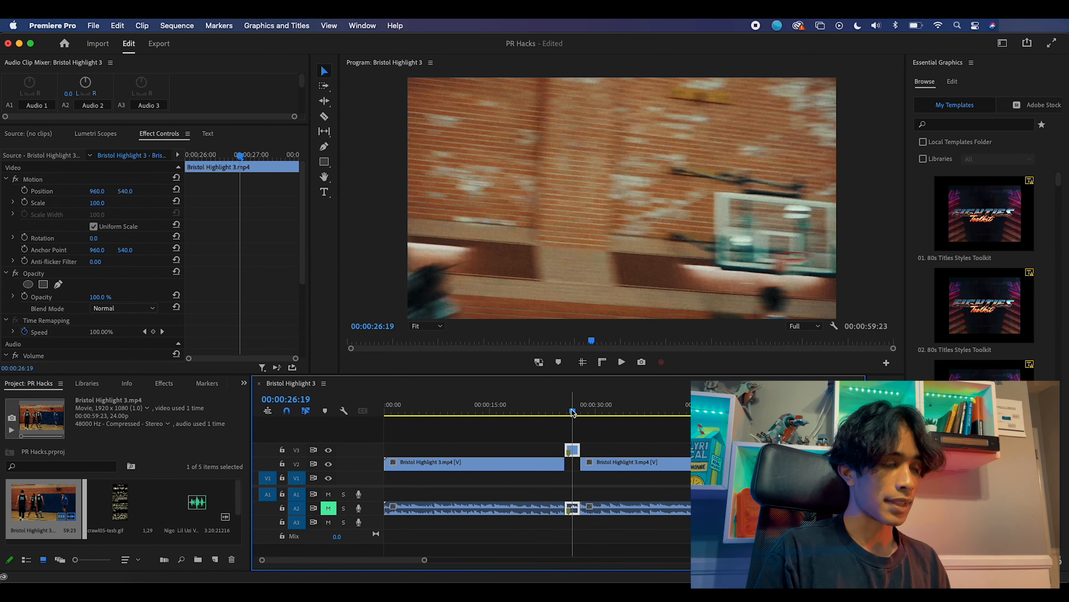
key("super+l")
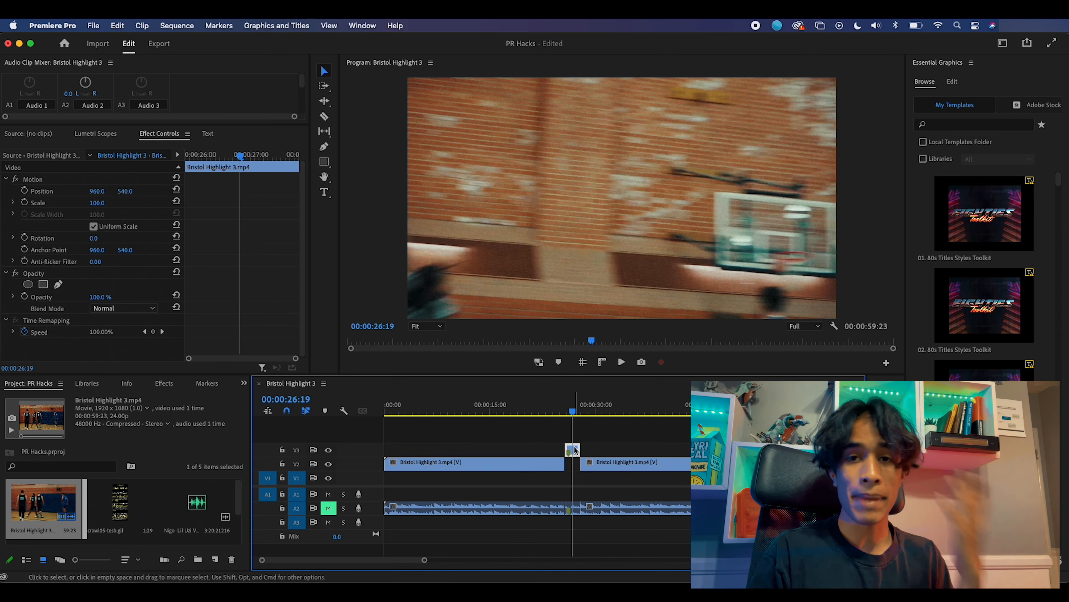
Run Scene Edit Detection on the Bristol Highlight 3 clip, applying a cut and creating a bin of subclips at each detected cut point.
left_click(609, 409)
left_click_drag(611, 411, 664, 407)
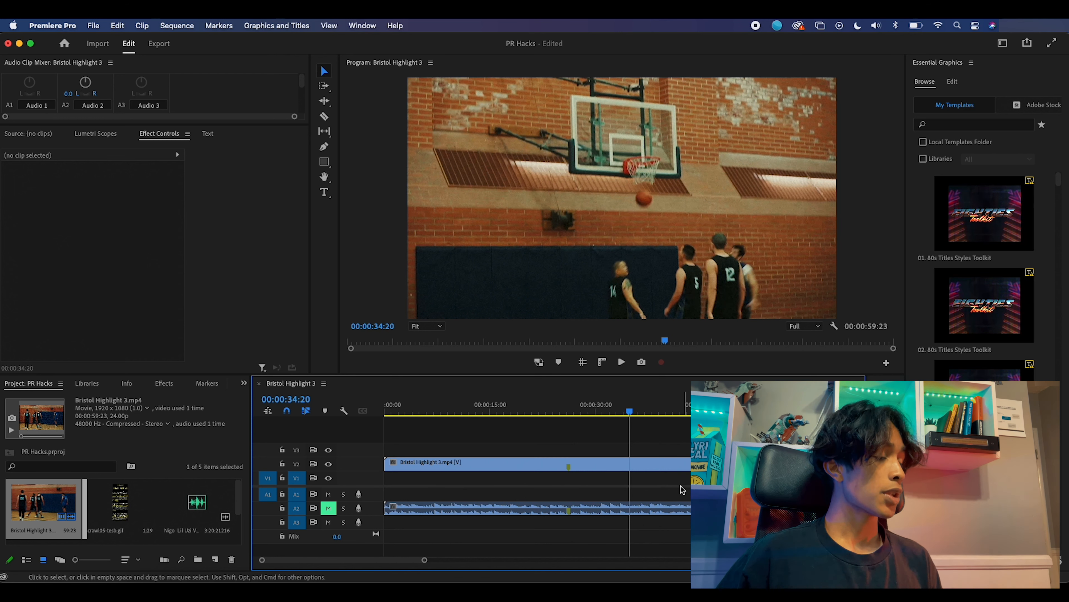
left_click(687, 466)
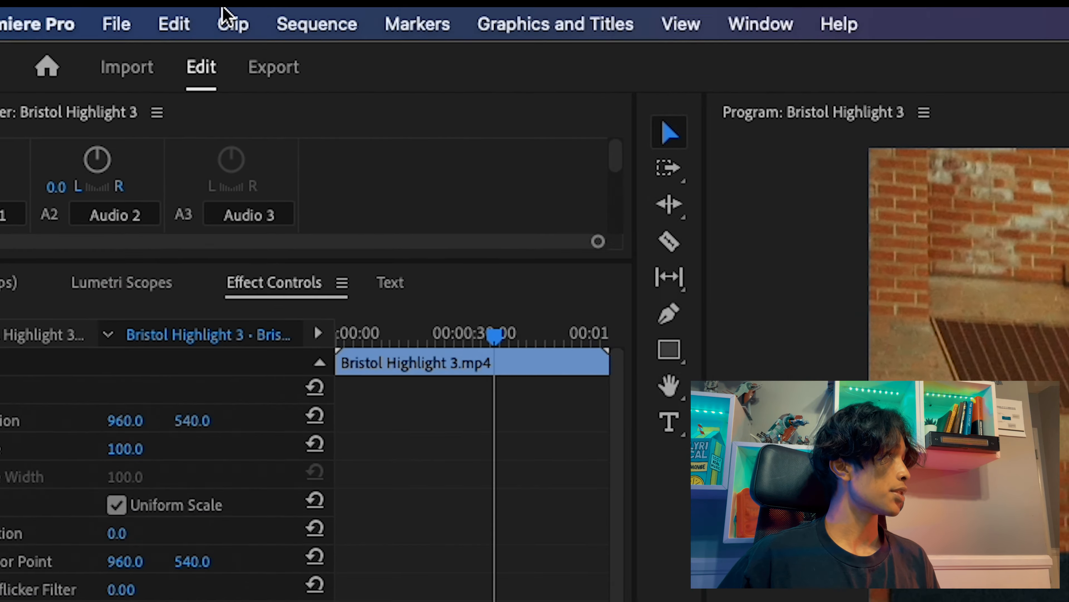
left_click(138, 21)
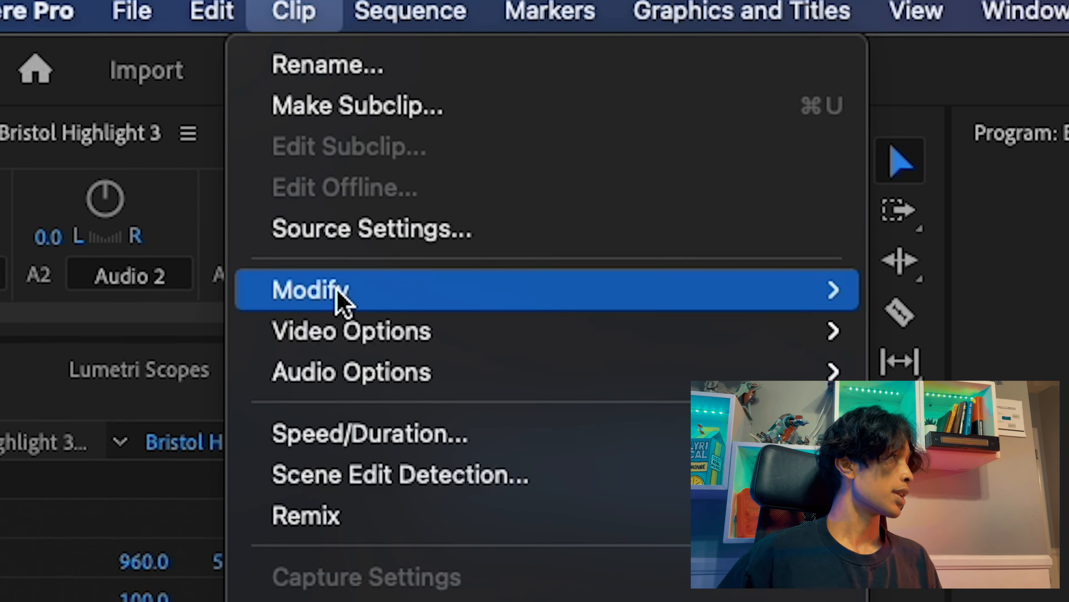
left_click(357, 461)
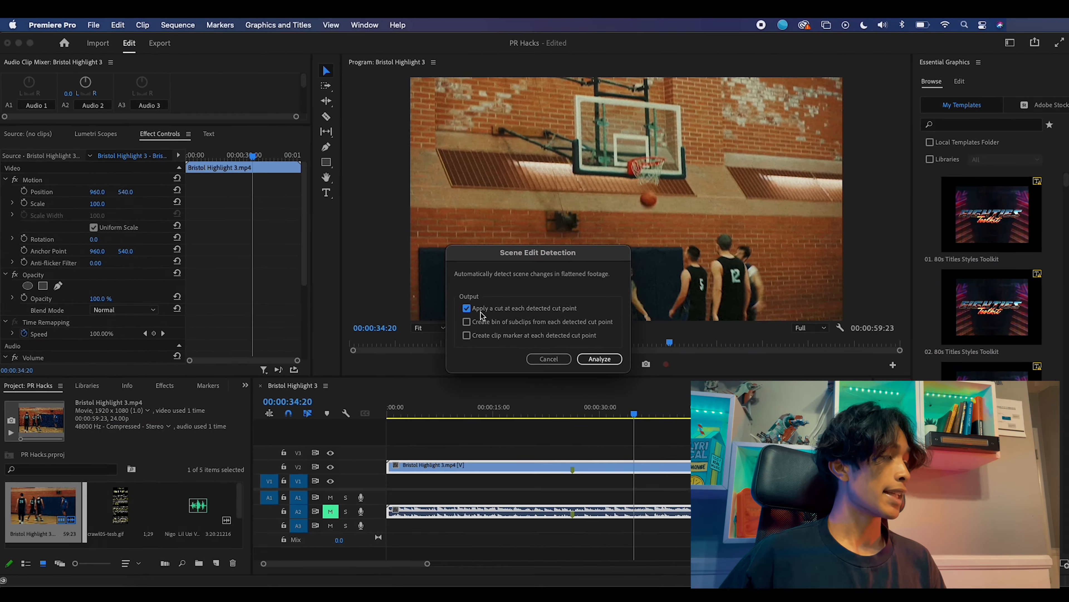
left_click_drag(517, 255, 487, 206)
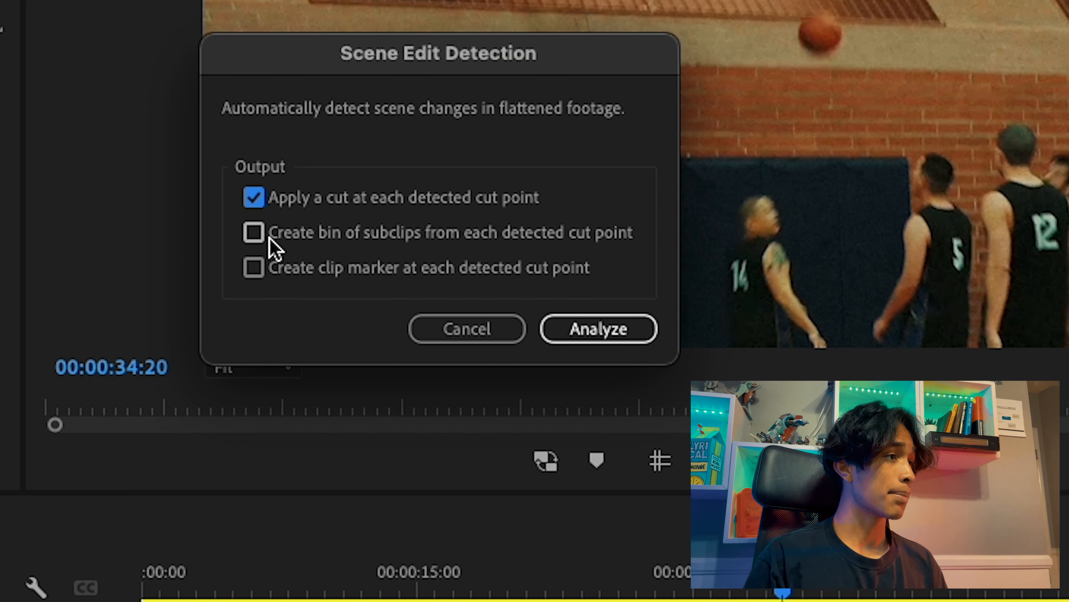
left_click(262, 246)
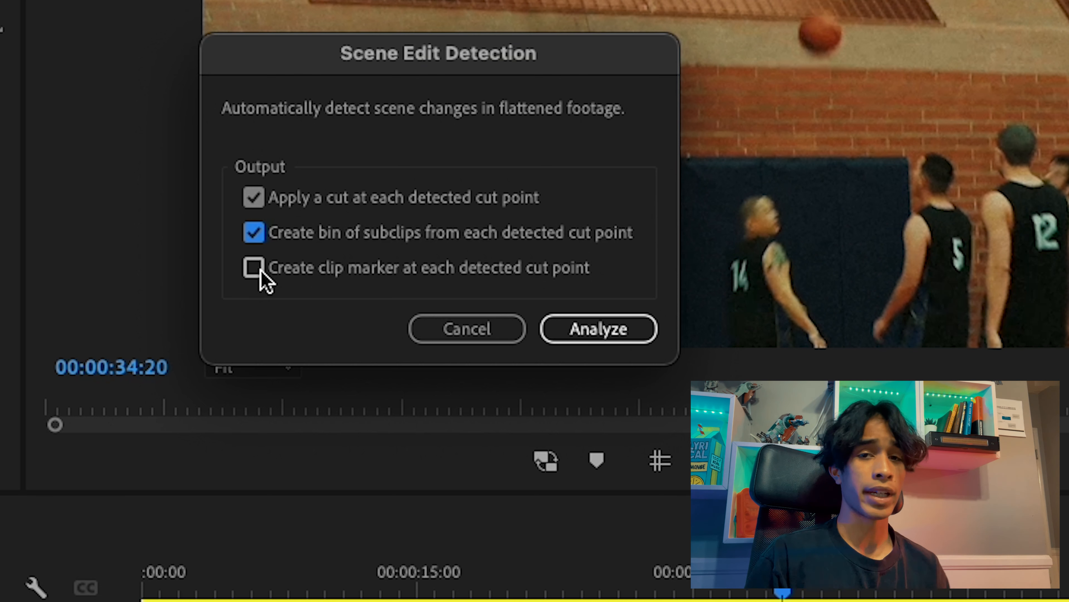
left_click(249, 231)
left_click(249, 231)
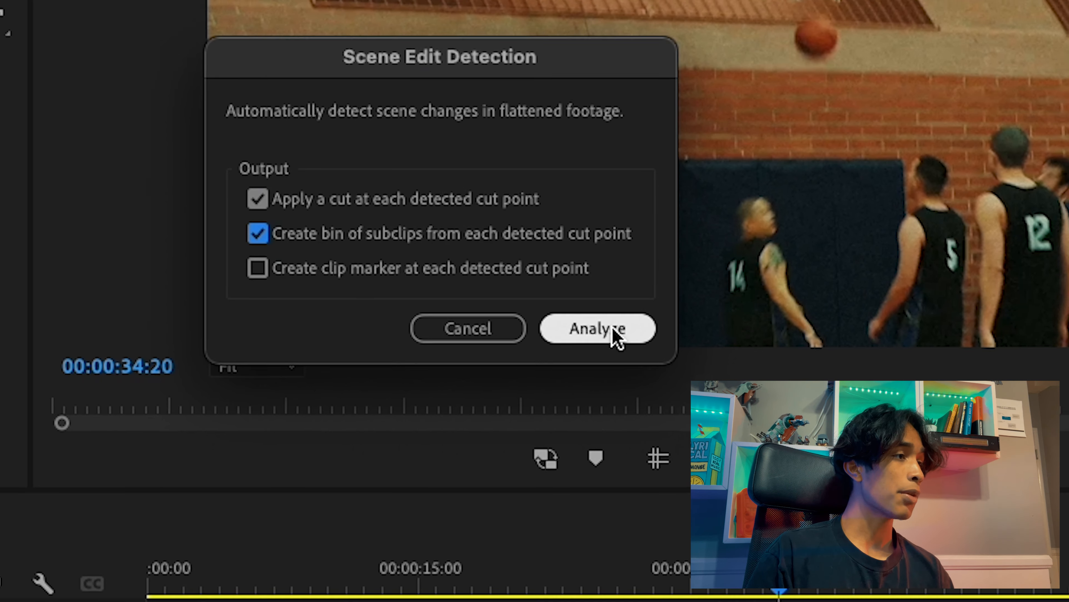
left_click(615, 333)
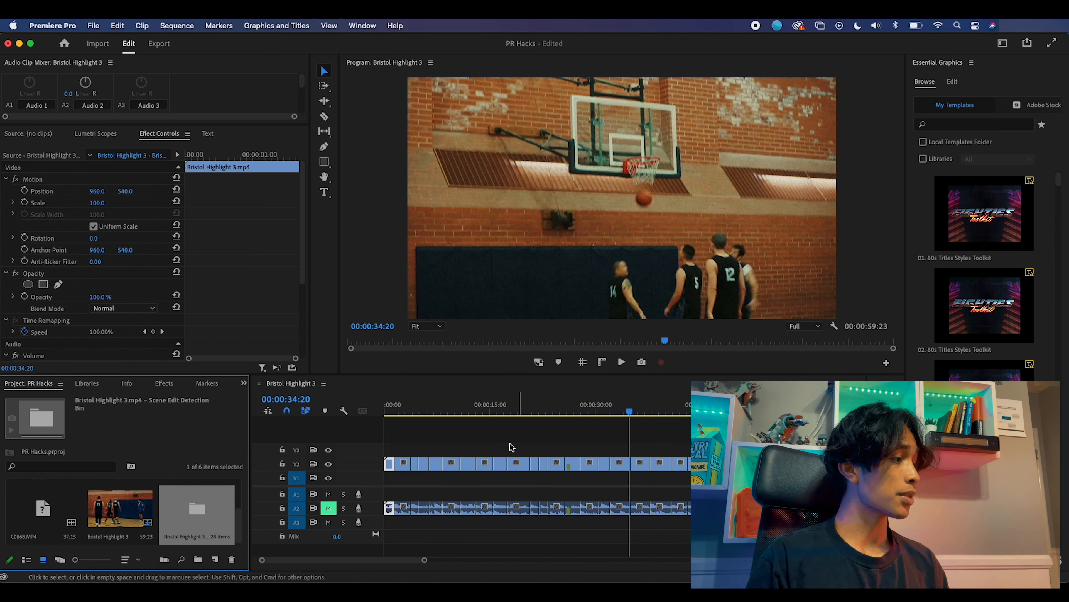
Inspect the detected cuts around 00:00:26:10 and examine the subclips in the Scene Edit Detection bin.
left_click_drag(631, 410, 571, 407)
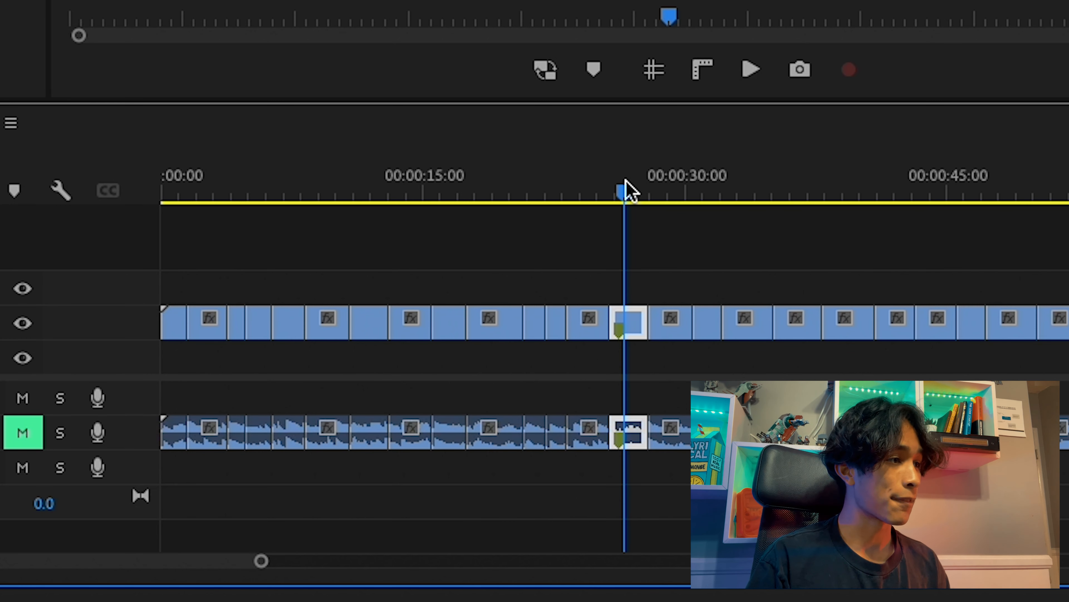
left_click_drag(626, 181, 612, 181)
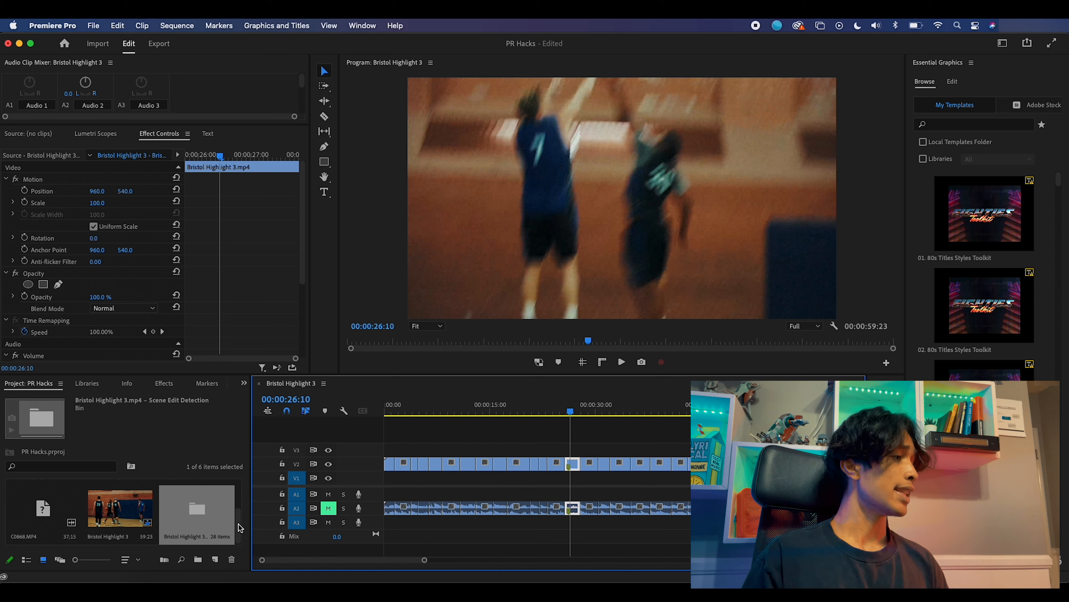
double_click(209, 519)
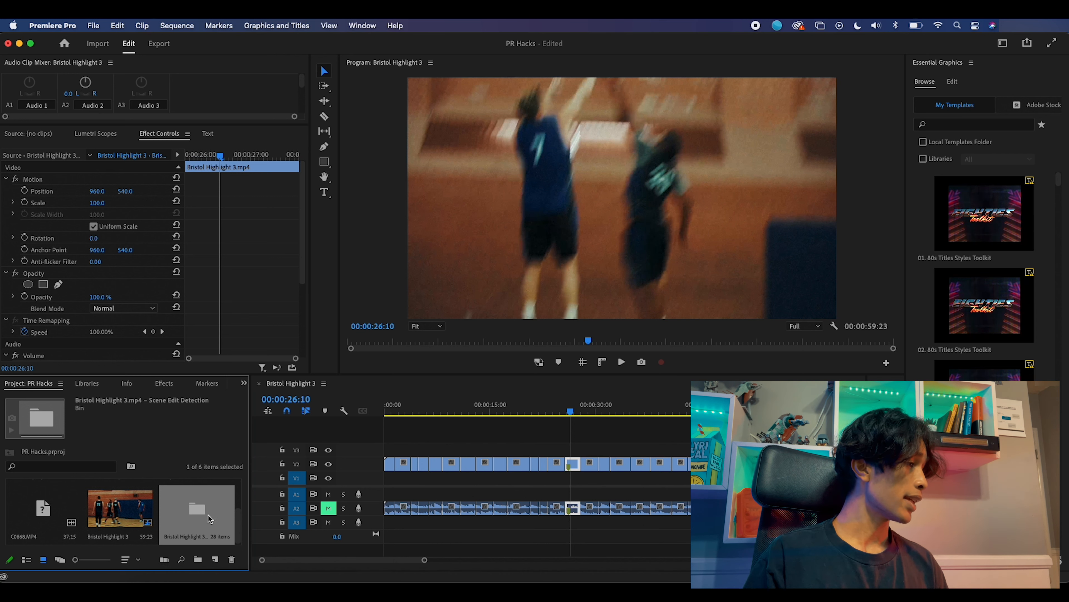
scroll(152, 522, "down", 5)
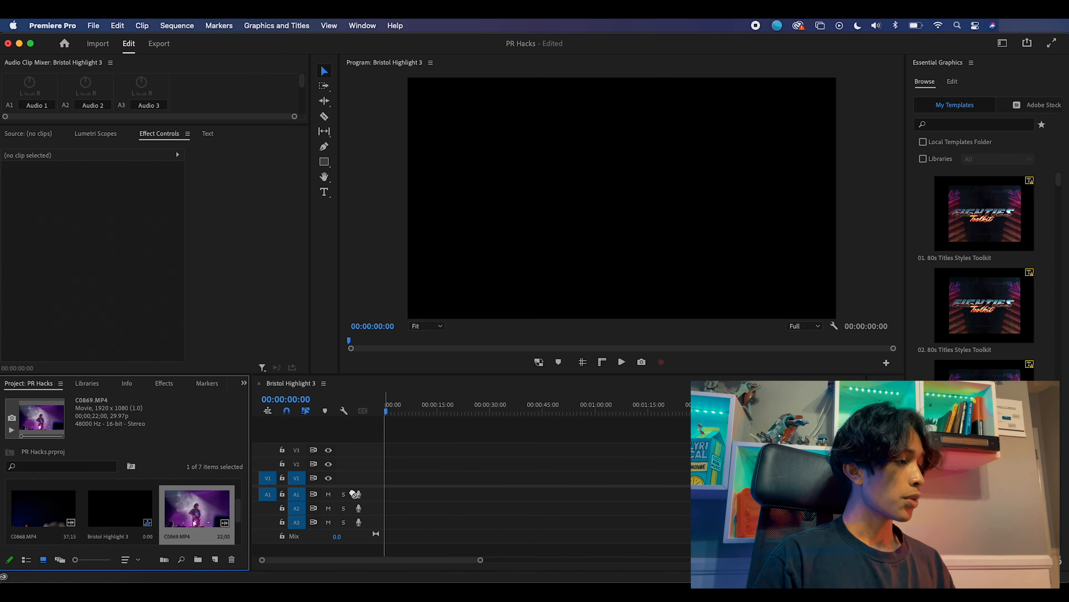
Place C0869.MP4 at the sequence start on V1 and A1, keeping the existing sequence settings, and add the Just Wanna Rock MP3 on A2.
left_click_drag(353, 491, 379, 491)
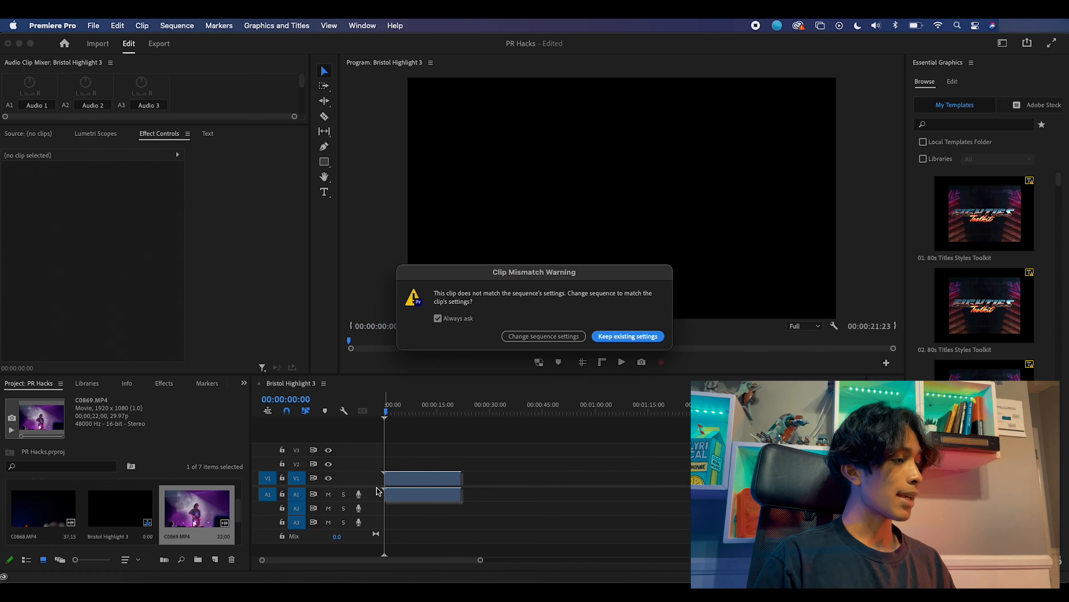
left_click(635, 339)
scroll(189, 499, "down", 5)
left_click_drag(43, 513, 378, 514)
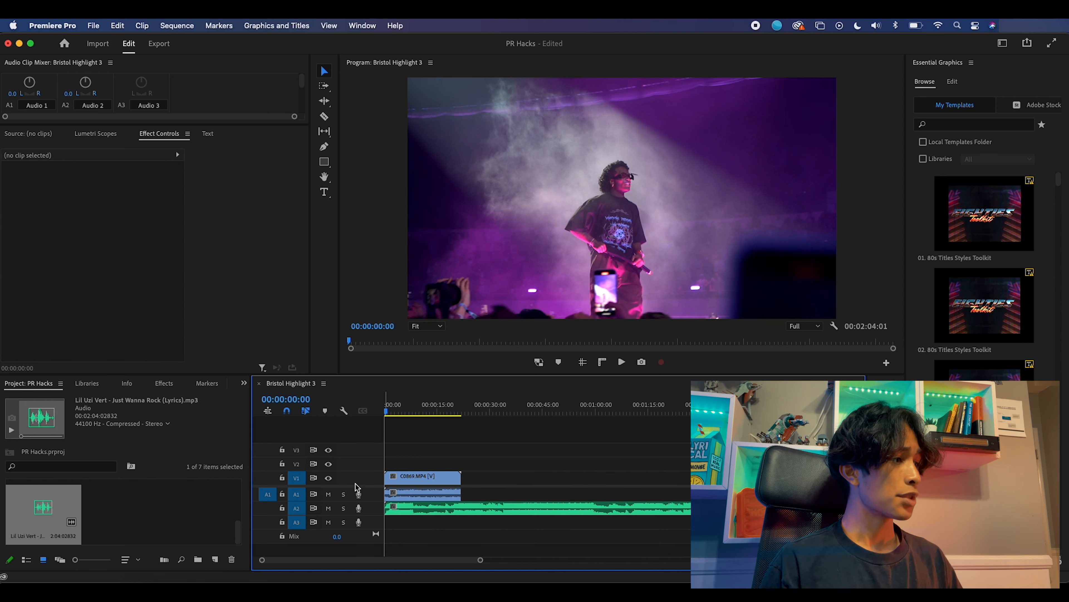
Mute audio tracks A1 and A2 and preview the concert clip up to 00:00:06:09.
left_click(328, 494)
left_click(329, 508)
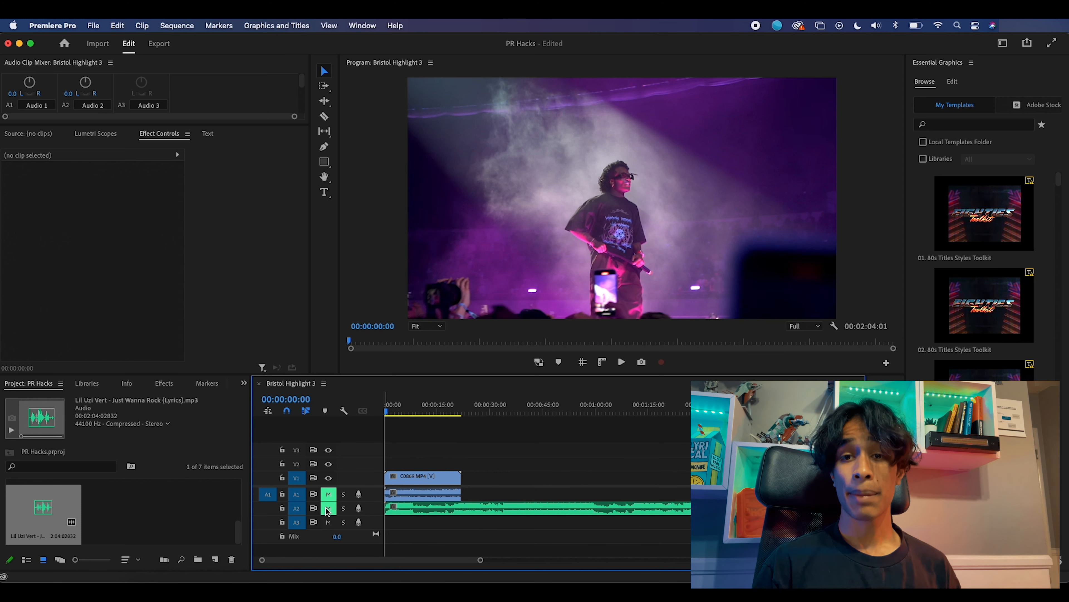
left_click(387, 410)
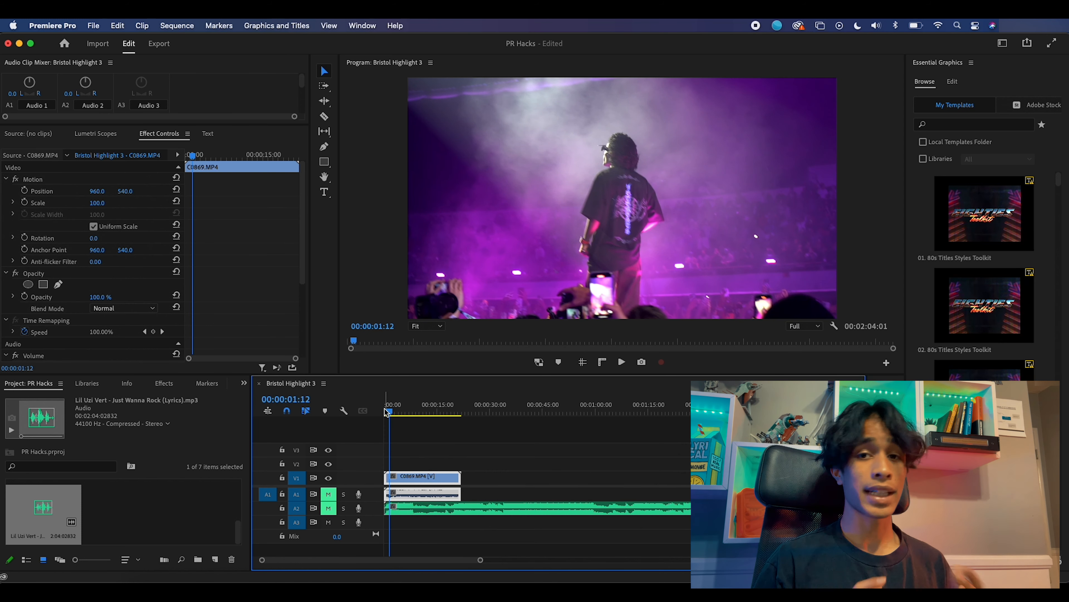
left_click_drag(384, 408, 407, 408)
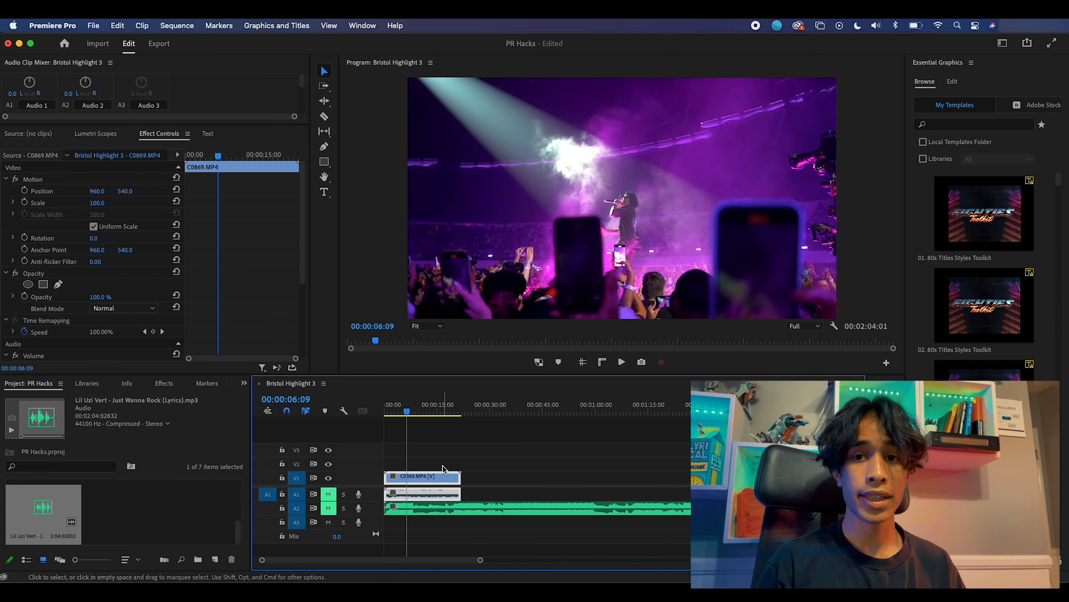
Synchronize C0869.MP4 with the Just Wanna Rock song by audio, using track channel 2.
left_click(513, 425)
left_click_drag(513, 426, 423, 520)
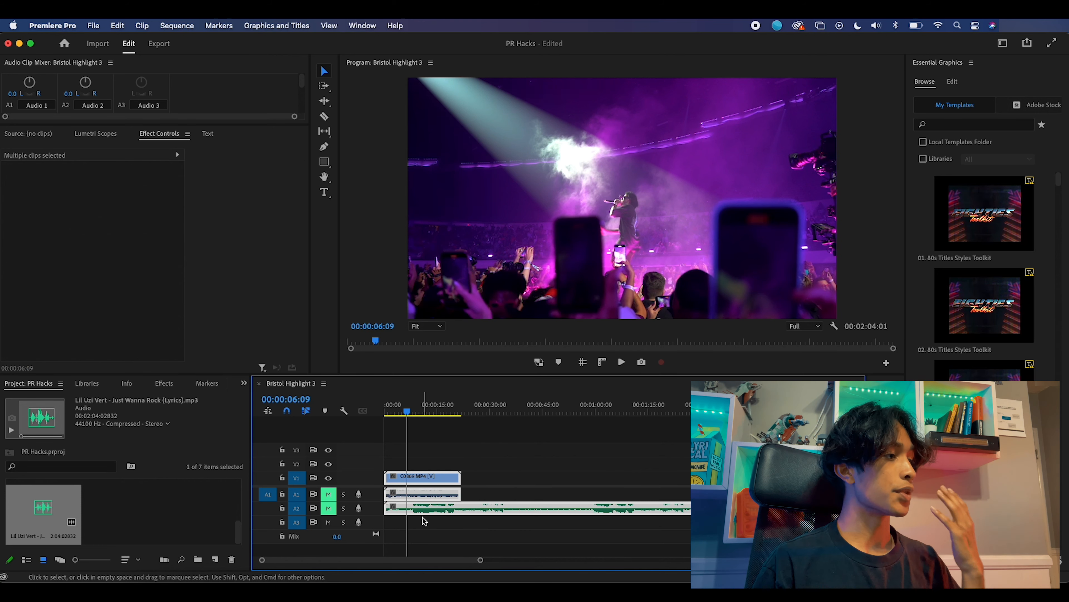
left_click(143, 26)
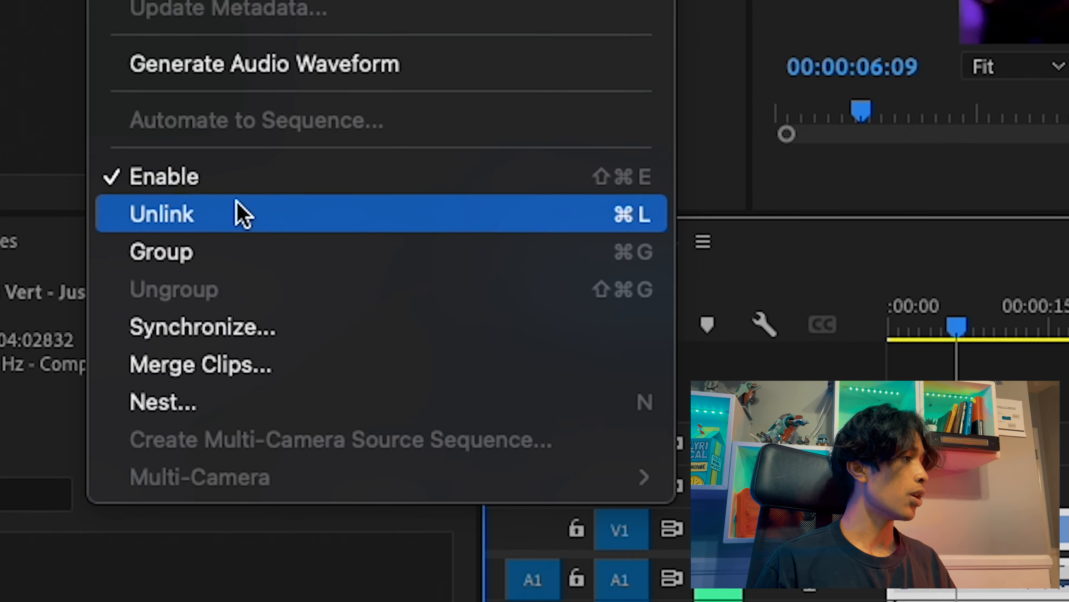
left_click(215, 283)
left_click_drag(498, 246, 749, 174)
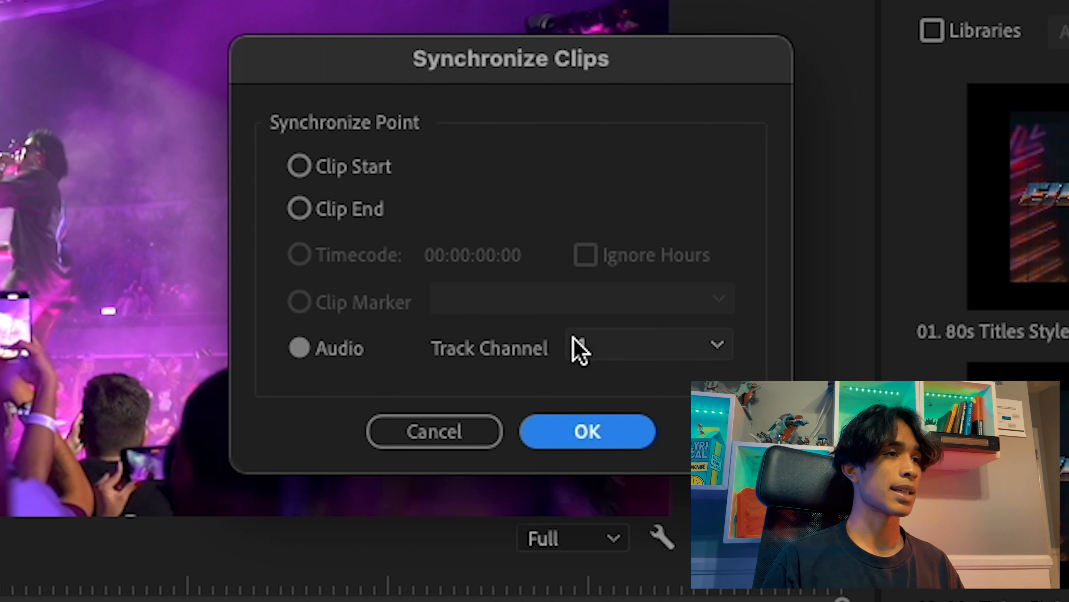
left_click(606, 343)
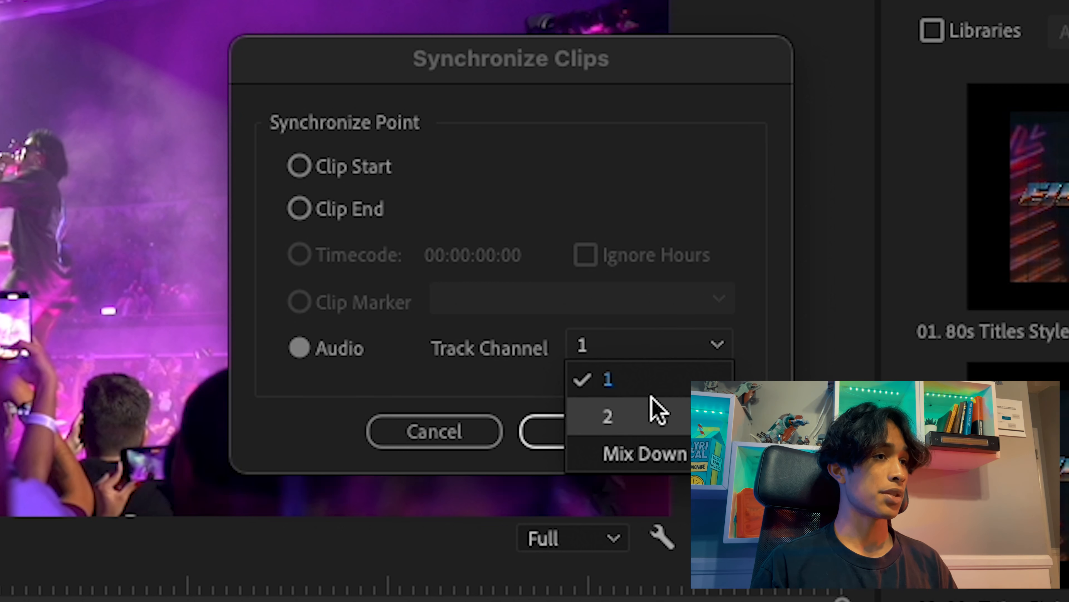
left_click(653, 415)
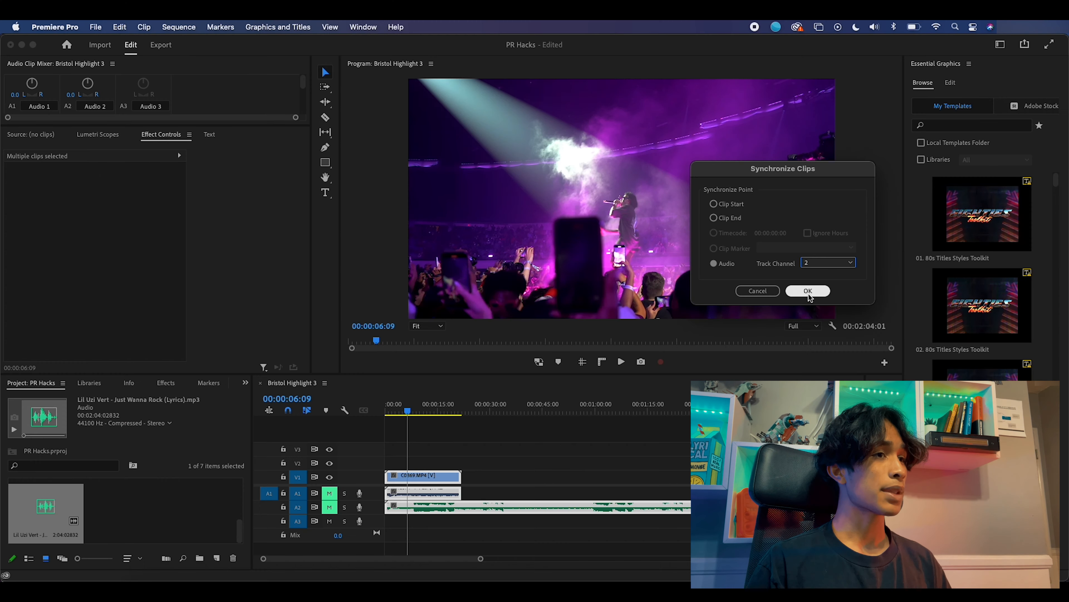
left_click(807, 291)
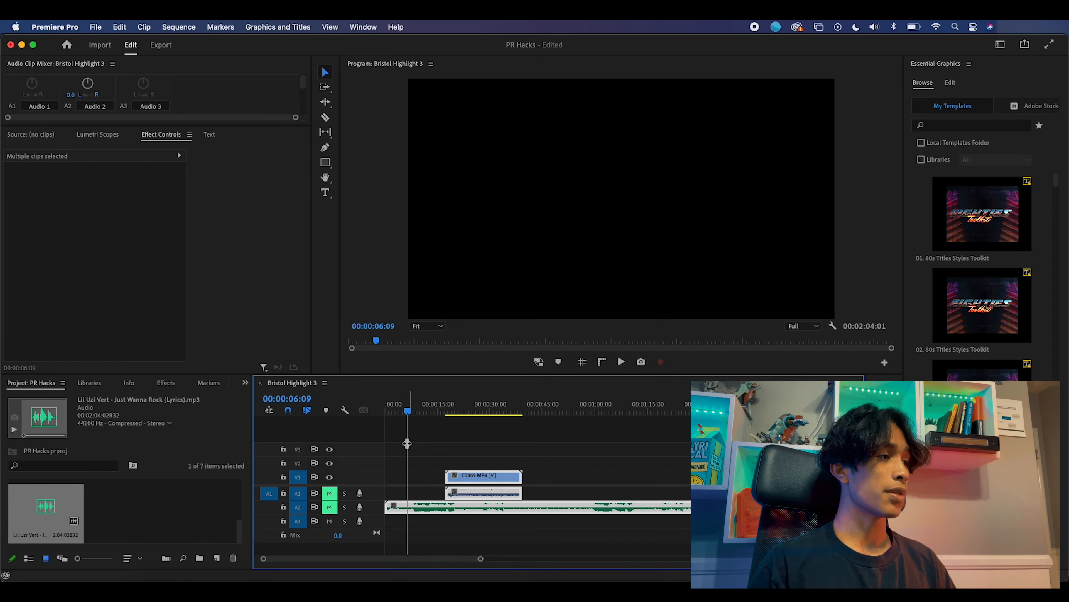
Play and scrub through C0869.MP4 alongside the song on the timeline to check their synchronized alignment.
left_click_drag(410, 407, 454, 409)
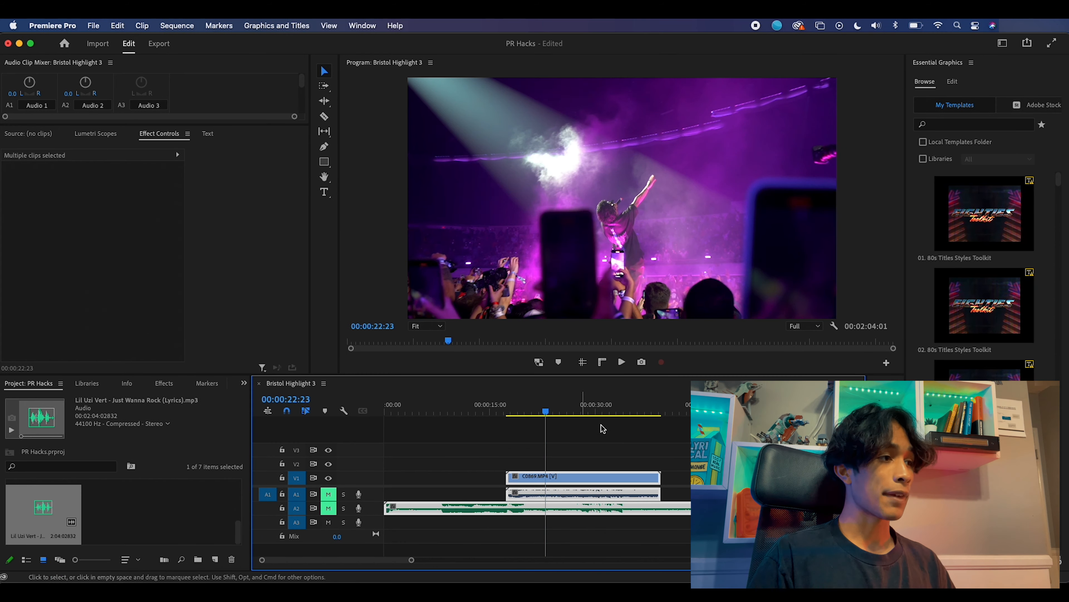
key("space")
left_click(511, 410)
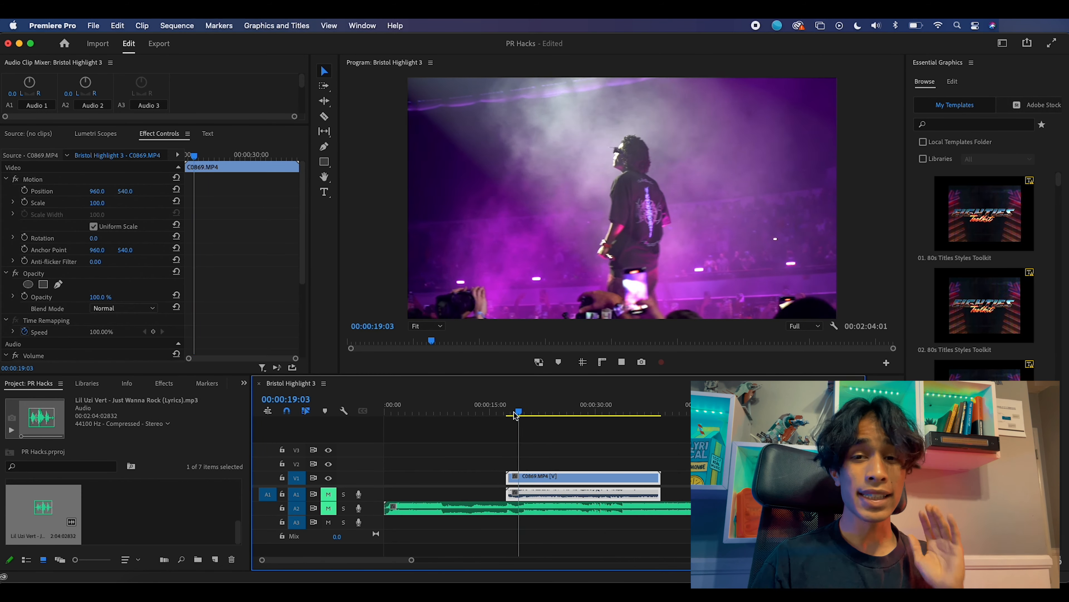
key("space")
left_click_drag(585, 406, 632, 412)
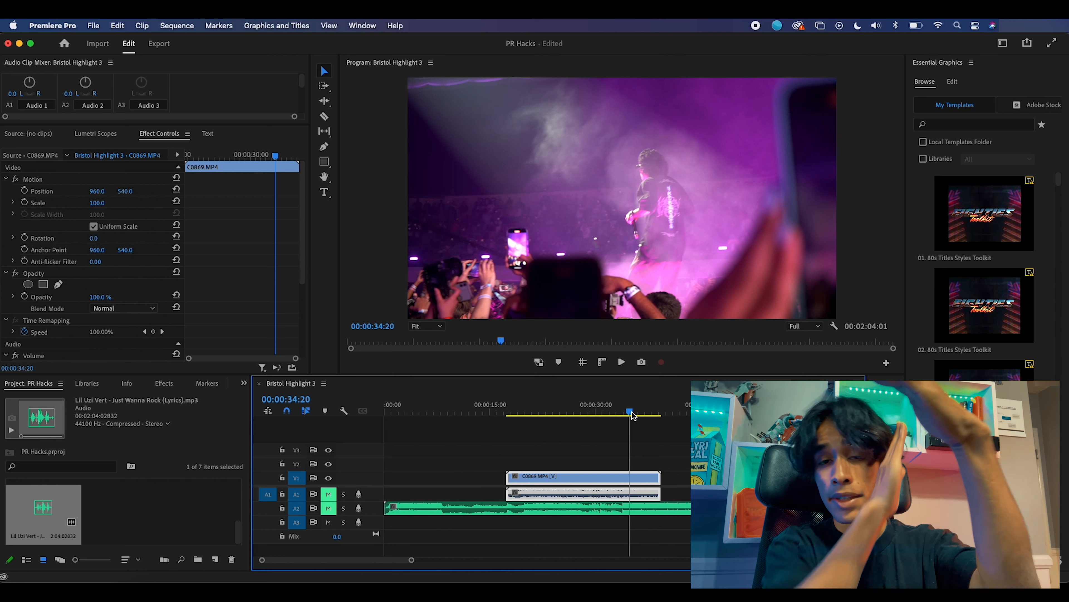
left_click_drag(629, 413, 640, 411)
key("minus")
key("minus")
key("minus")
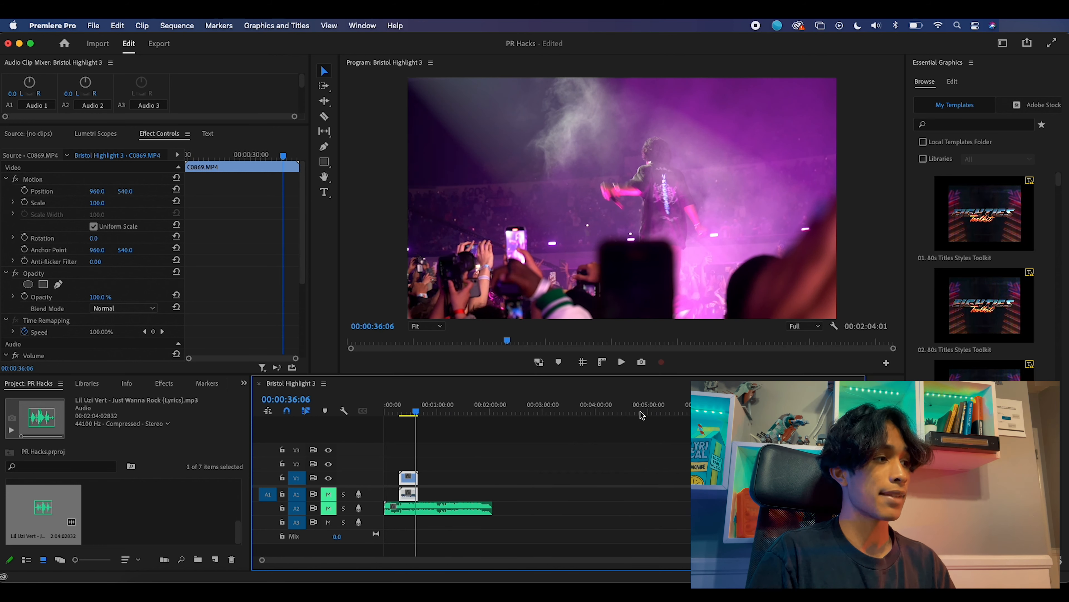
key("equal")
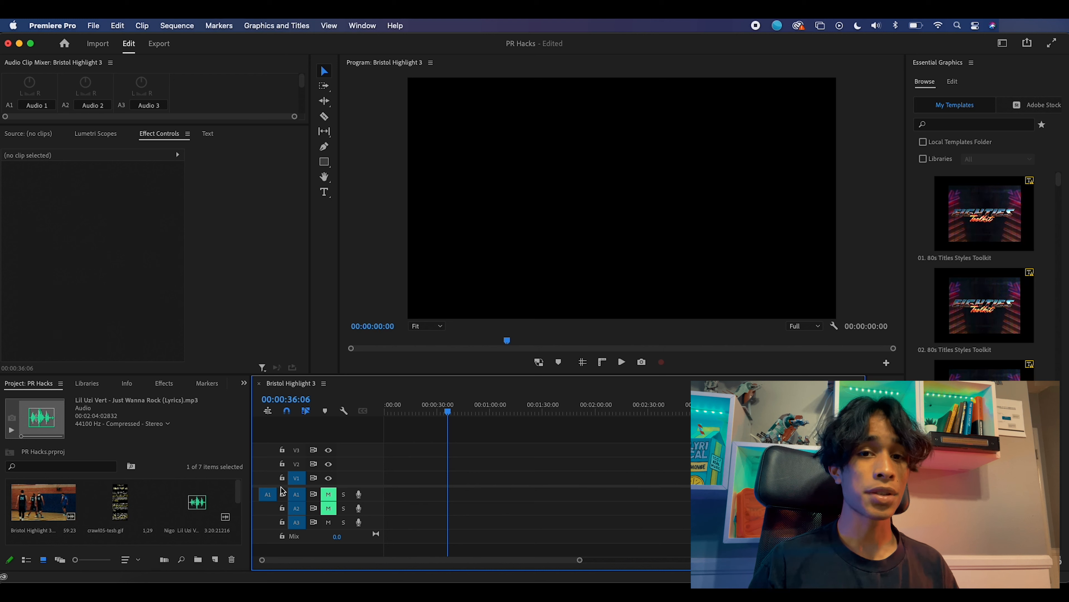
left_click(394, 25)
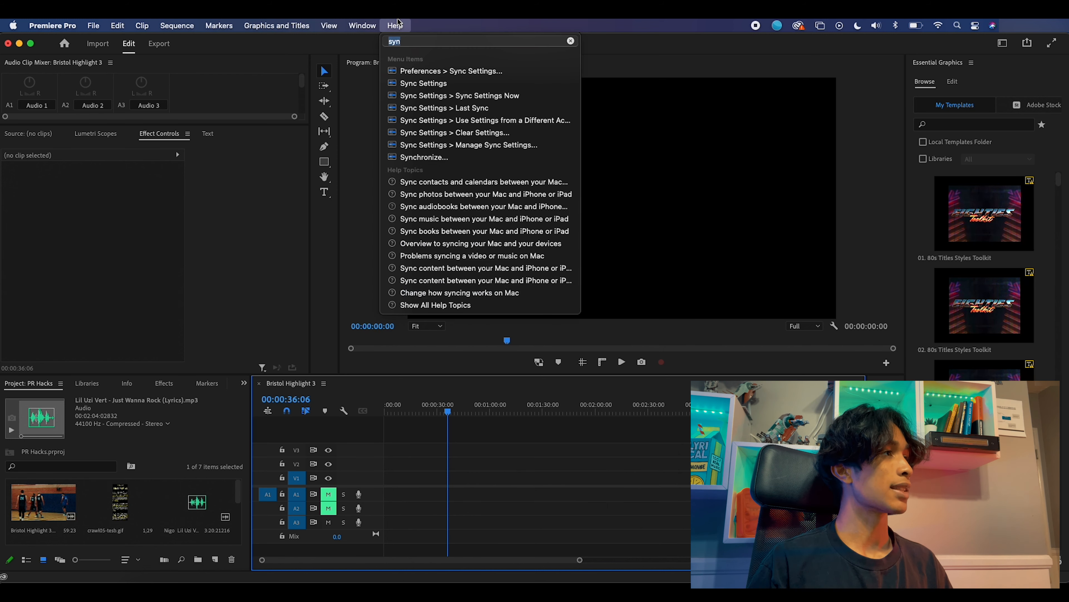
left_click(545, 510)
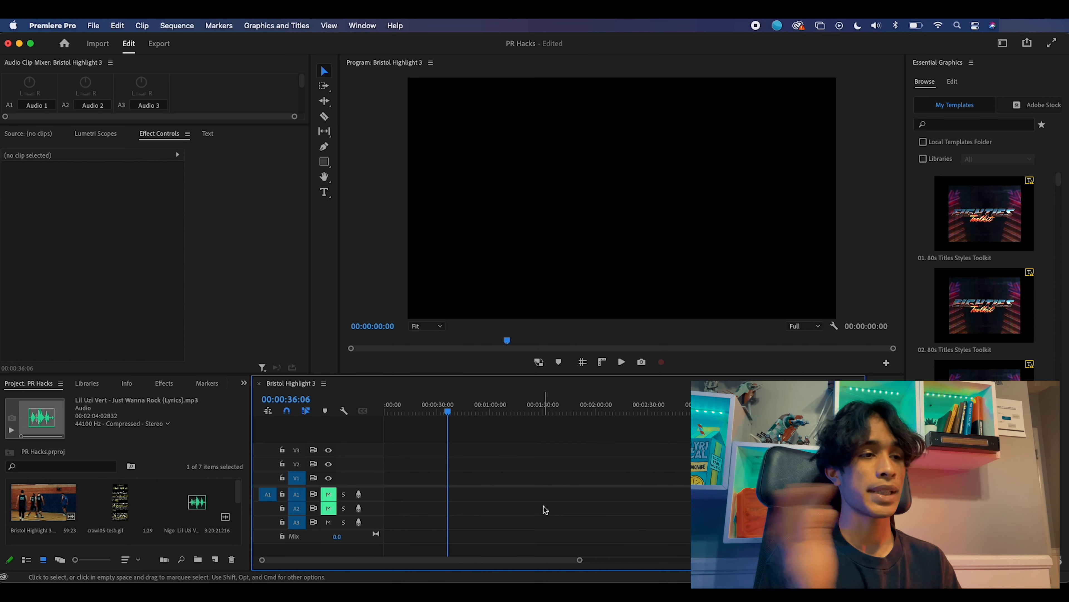
Add a new rectangle graphic layer to the empty sequence at 00:00:21:07.
left_click(422, 412)
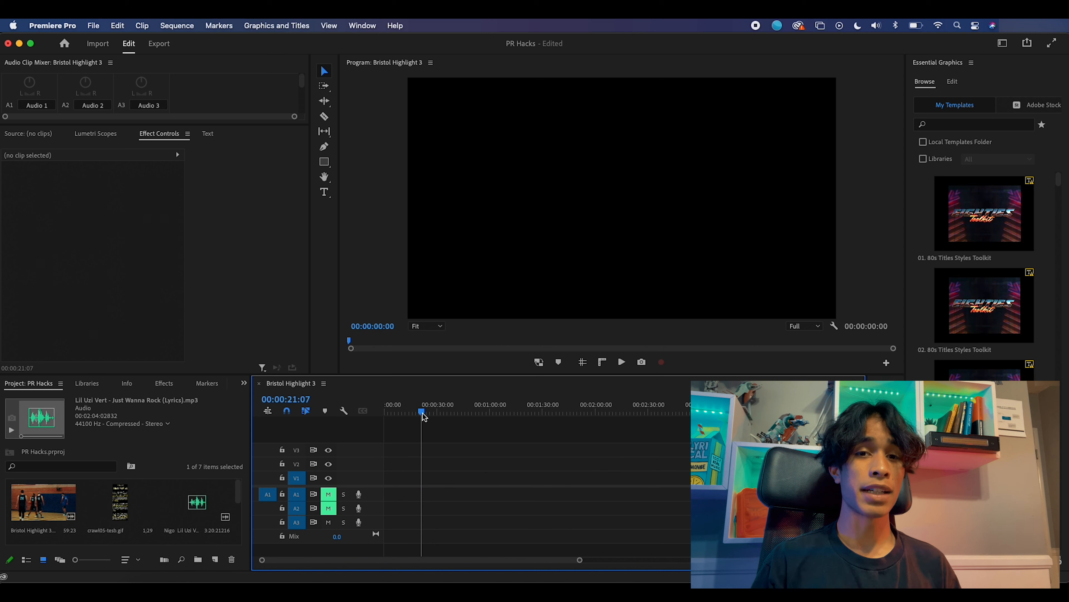
left_click(278, 24)
mouse_move(275, 73)
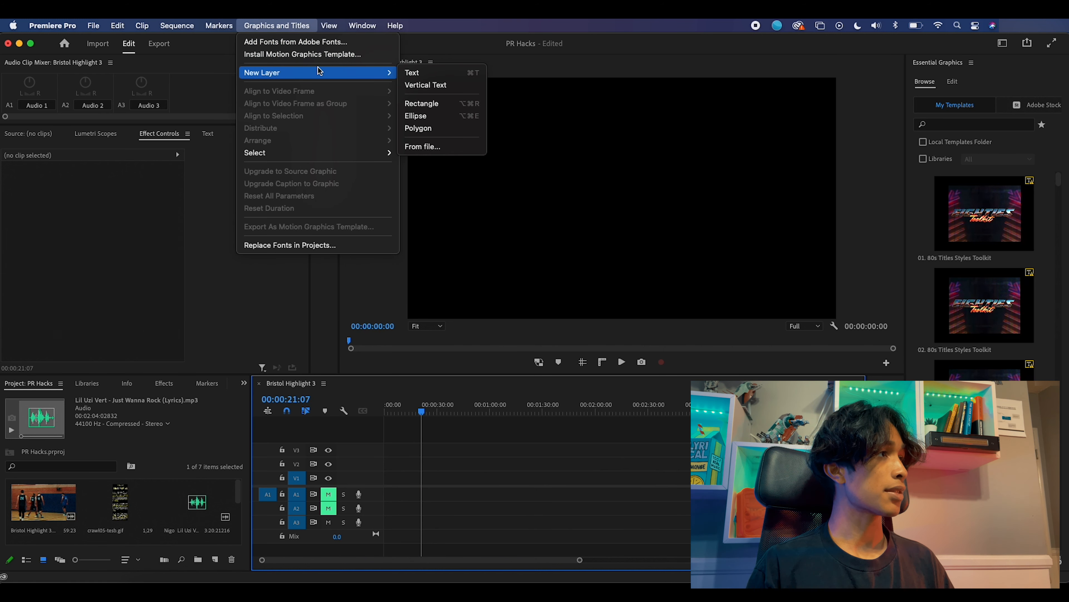
left_click(421, 103)
left_click(579, 483)
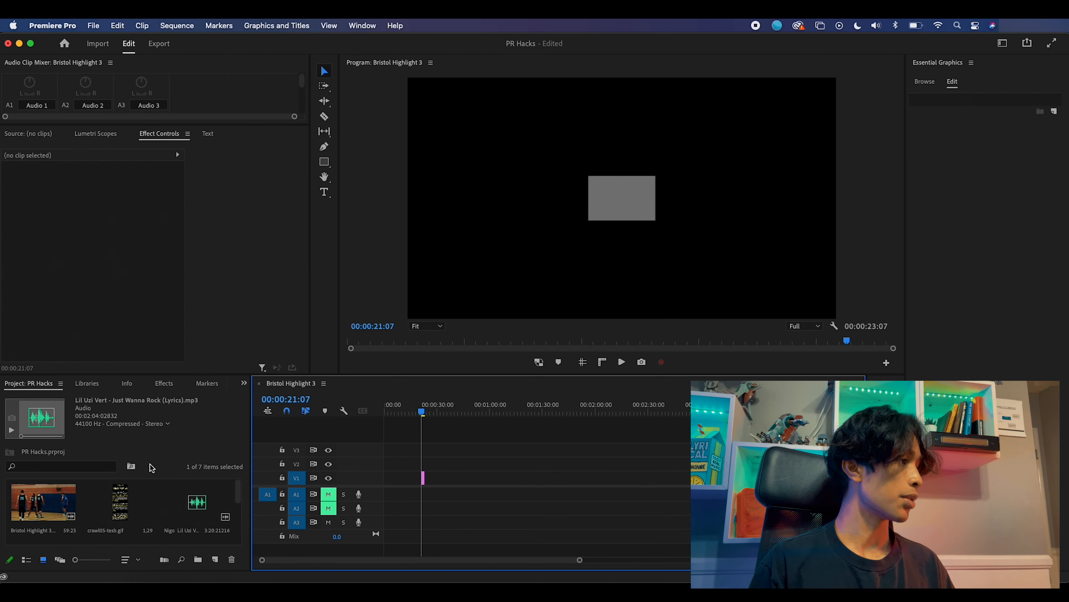
Search the effects for "basic" and apply the Basic 3D effect to the rectangle graphic on V1.
left_click(164, 383)
left_click(63, 399)
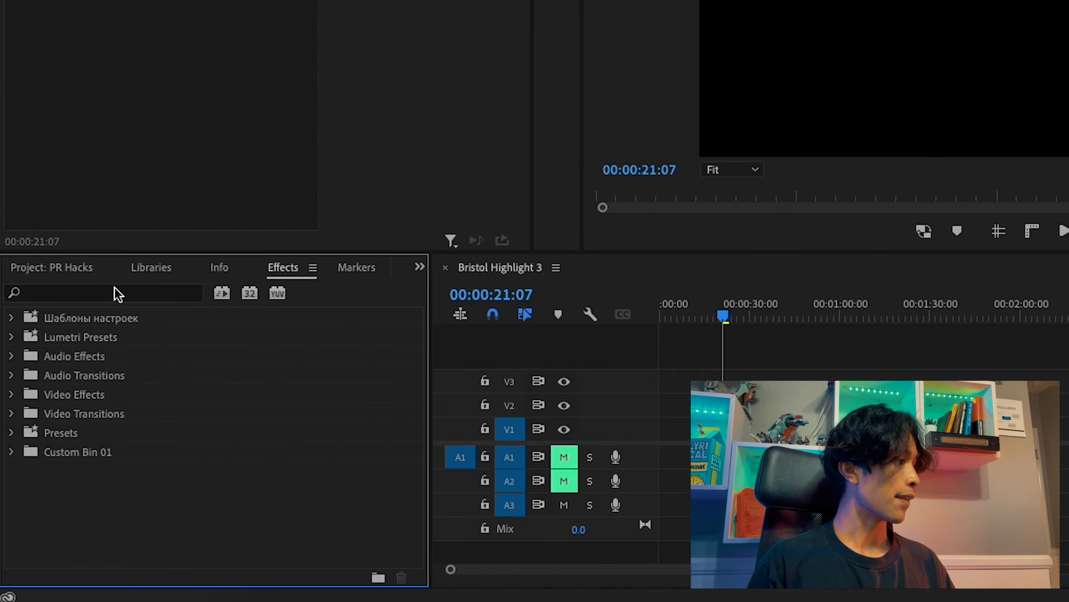
type("basic")
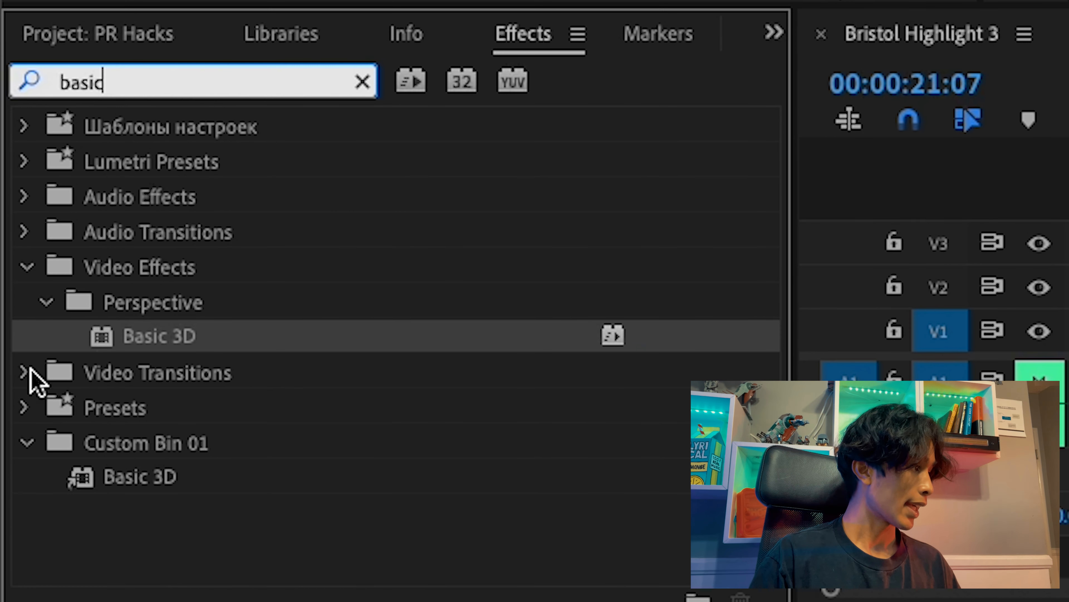
left_click_drag(208, 342, 1068, 207)
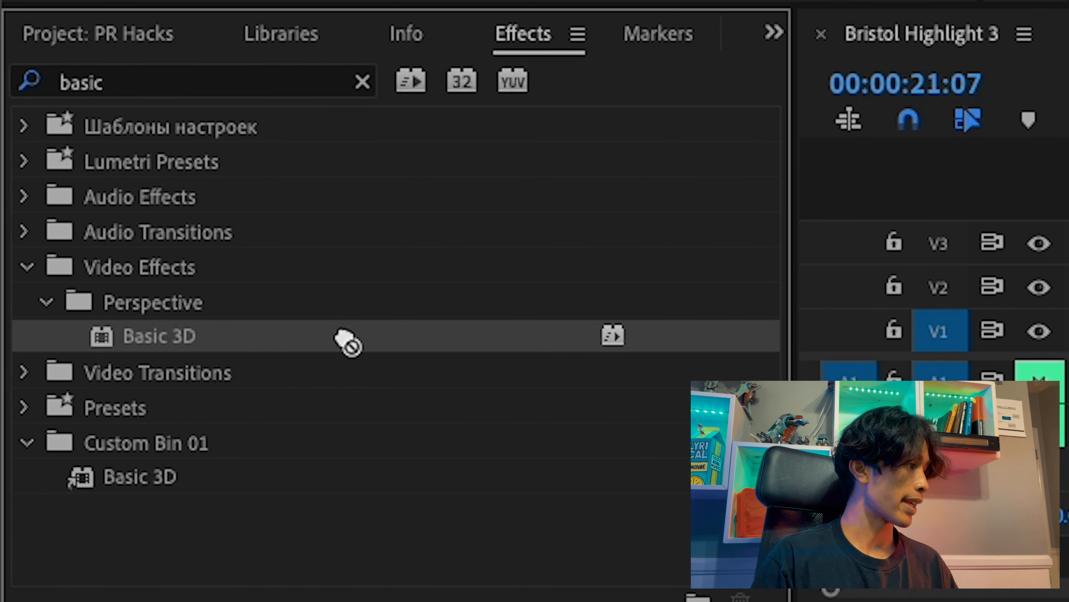
left_click_drag(426, 472, 425, 475)
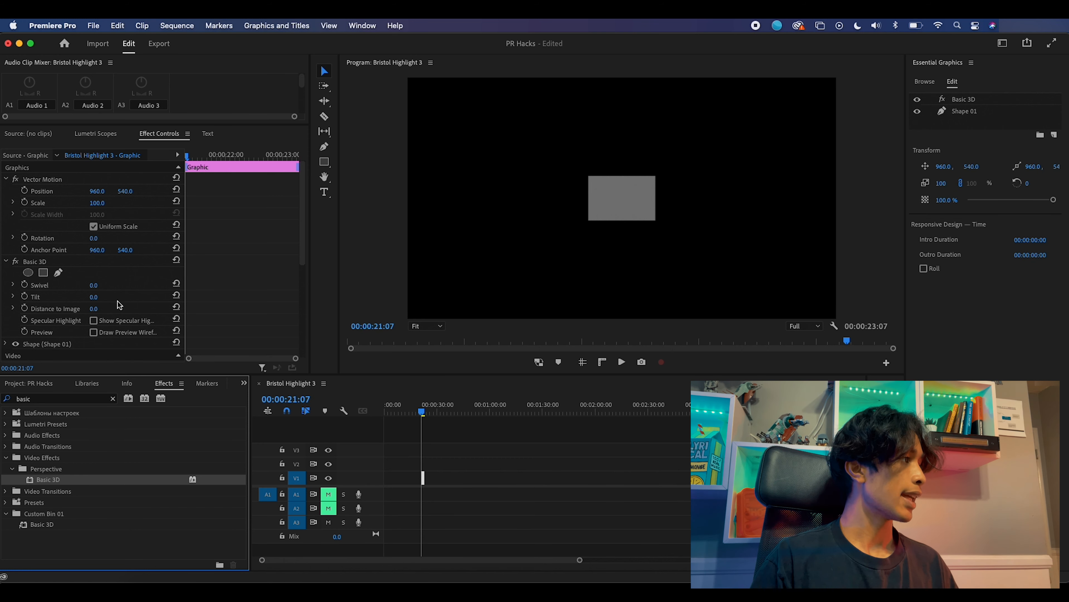
Set the rectangle's Basic 3D Swivel to 157°, Tilt to 207° and Distance to Image to -216, and its Scale to 186.
scroll(120, 304, "down", 2)
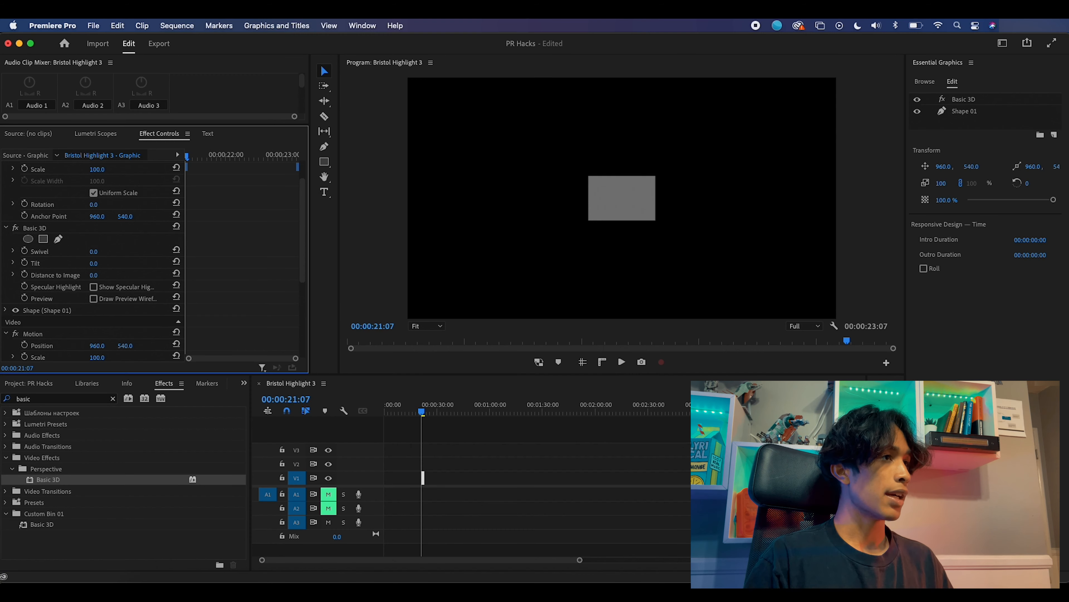
left_click_drag(295, 253, 391, 253)
mouse_move(116, 252)
left_mouse_down()
mouse_move(76, 251)
mouse_move(165, 251)
mouse_move(103, 252)
left_mouse_up()
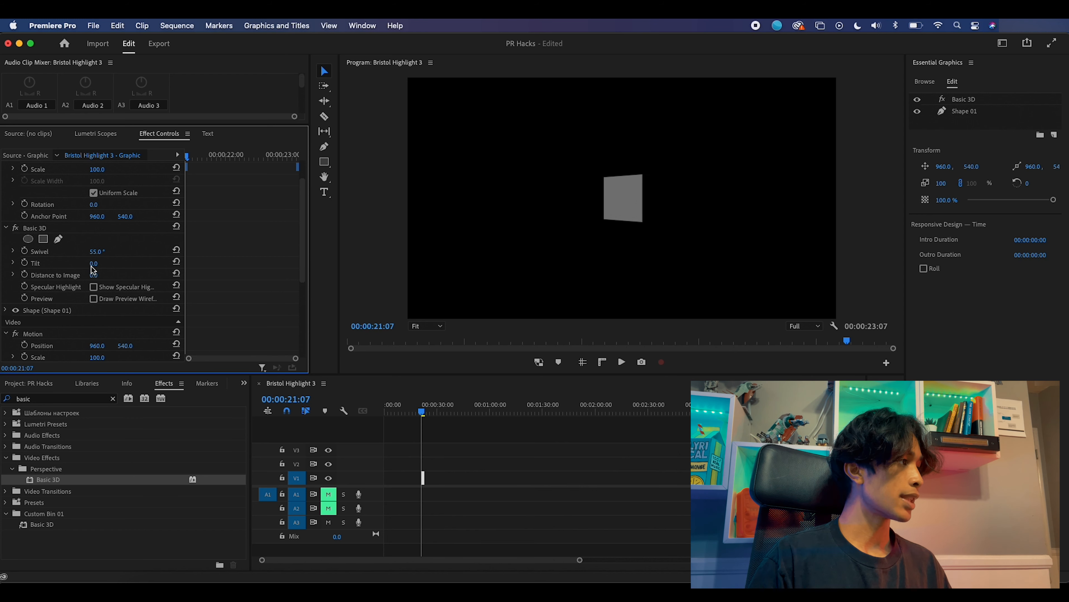
left_click_drag(97, 263, 36, 275)
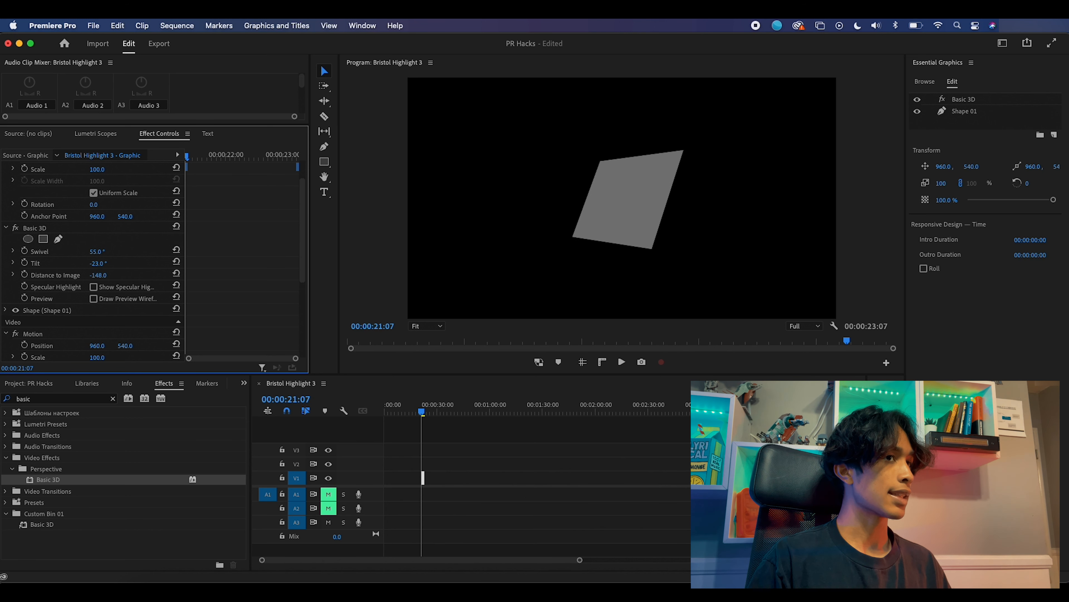
scroll(102, 241, "up", 2)
mouse_move(97, 202)
left_mouse_down()
mouse_move(219, 203)
mouse_move(100, 203)
left_mouse_up()
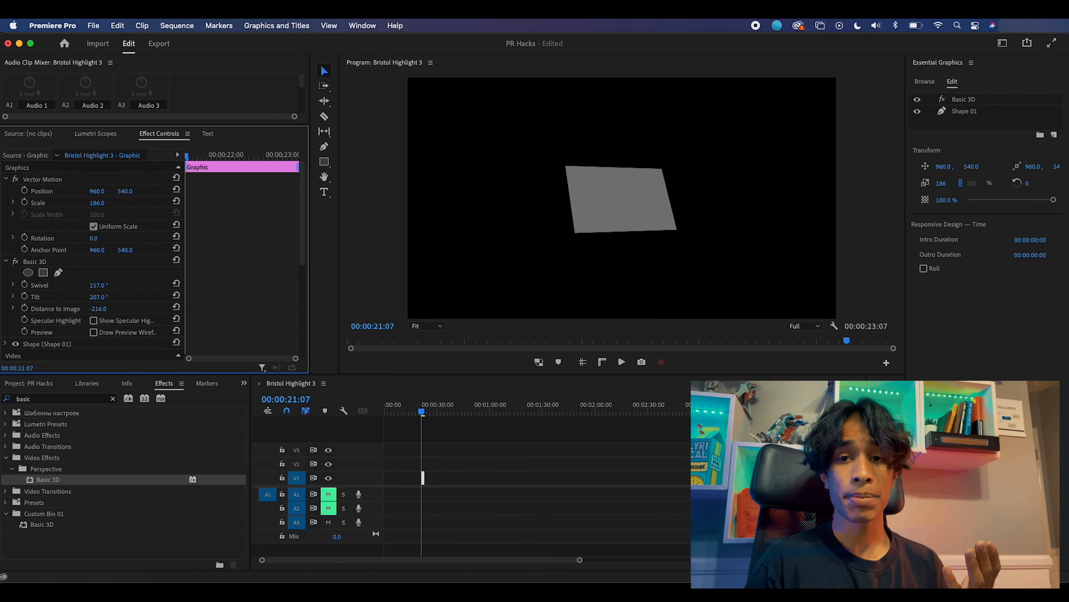
Replace the rectangle graphic with crawl05-tesb.gif at the start of V1, scaled to 695 with its position at 960, 1240.
left_click(422, 477)
key("Delete")
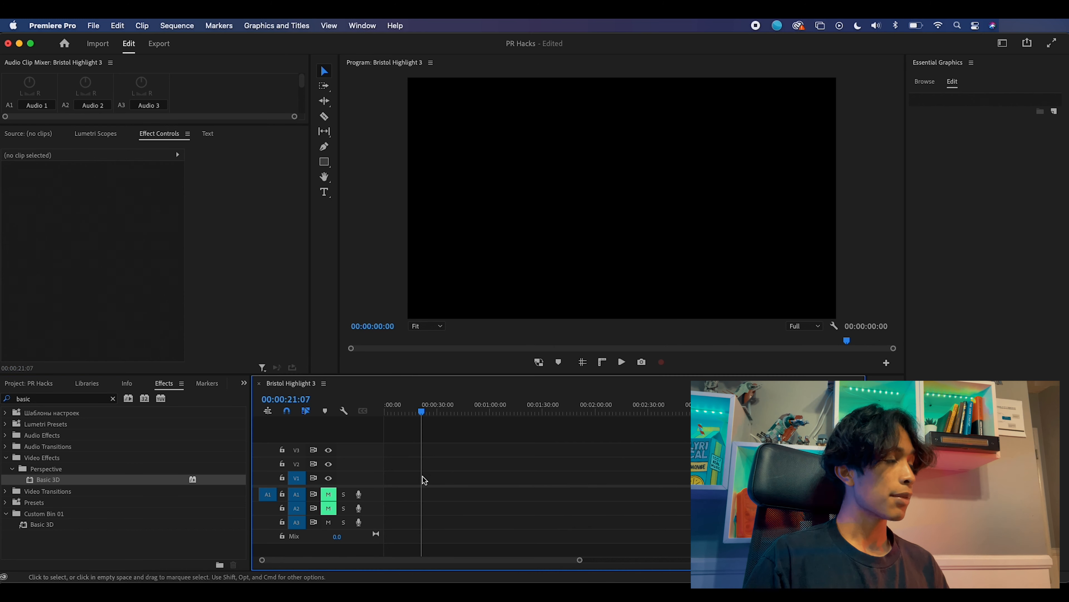
left_click(55, 387)
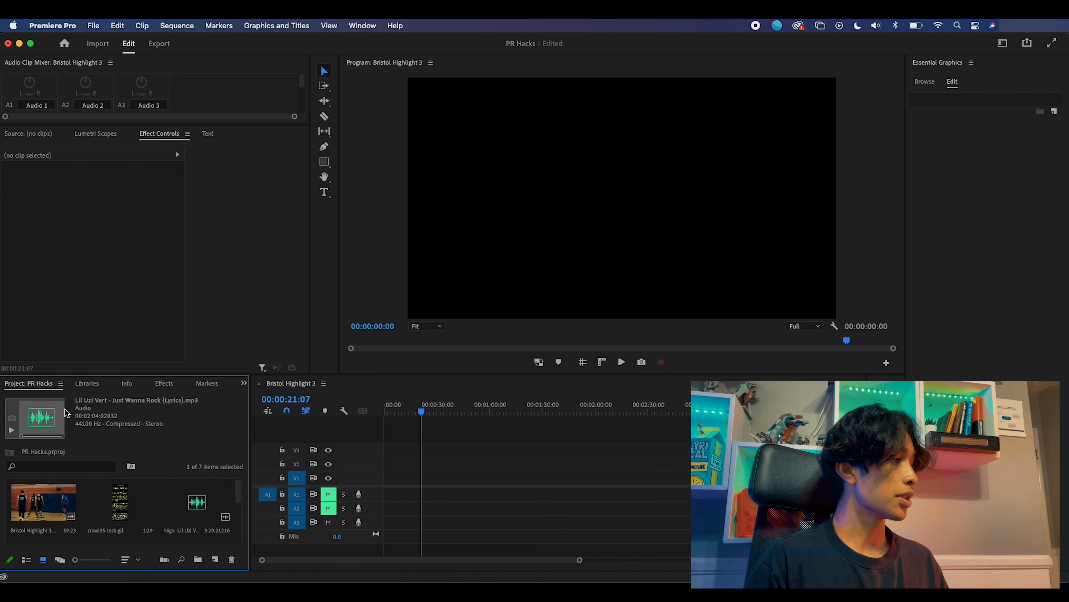
left_click_drag(229, 465, 425, 470)
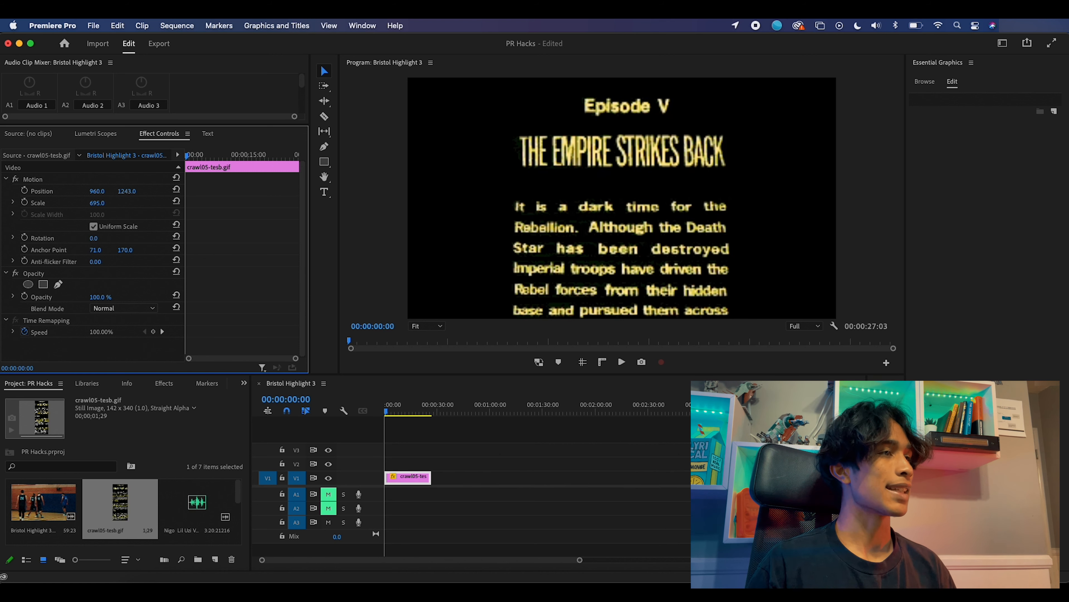
mouse_move(127, 192)
left_mouse_down()
mouse_move(113, 191)
mouse_move(152, 192)
mouse_move(122, 192)
left_mouse_up()
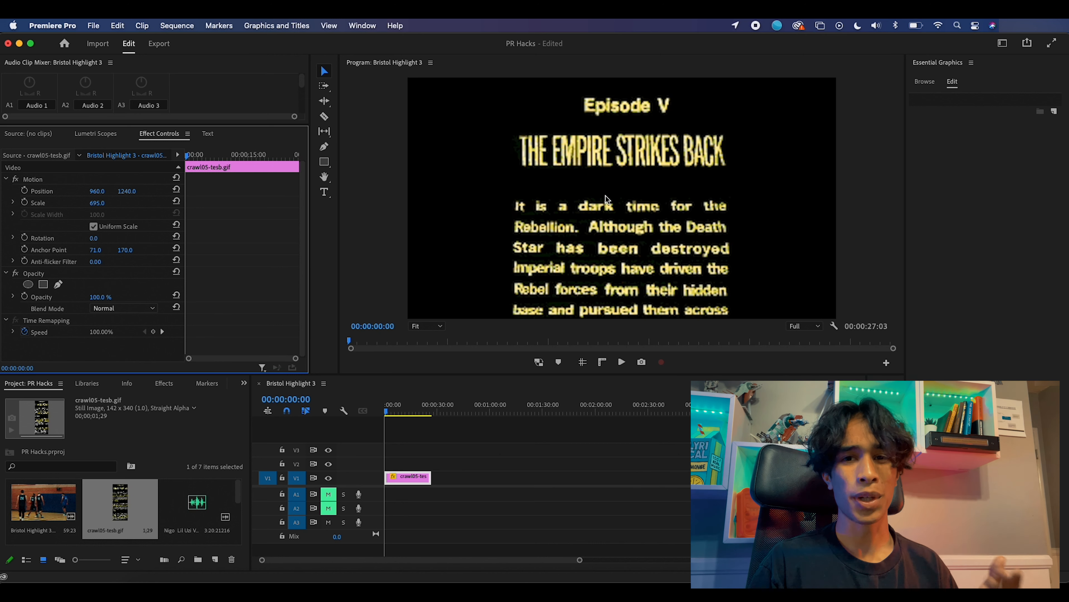
Apply the Basic 3D effect to crawl05-tesb.gif and tilt the text backward into a Star Wars style perspective.
left_click(163, 383)
left_click_drag(75, 483, 413, 481)
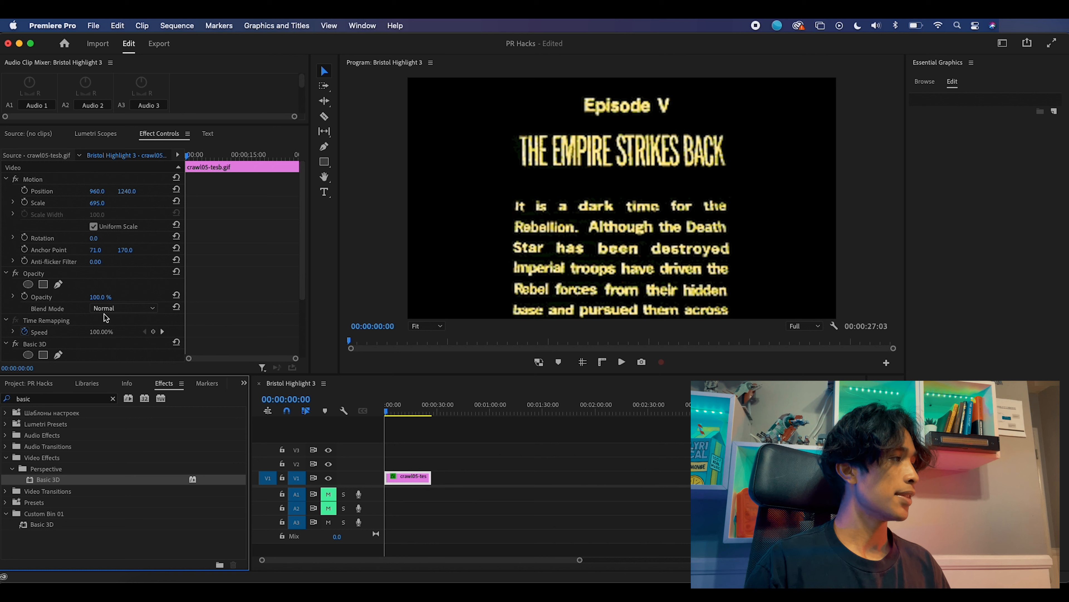
scroll(104, 324, "down", 2)
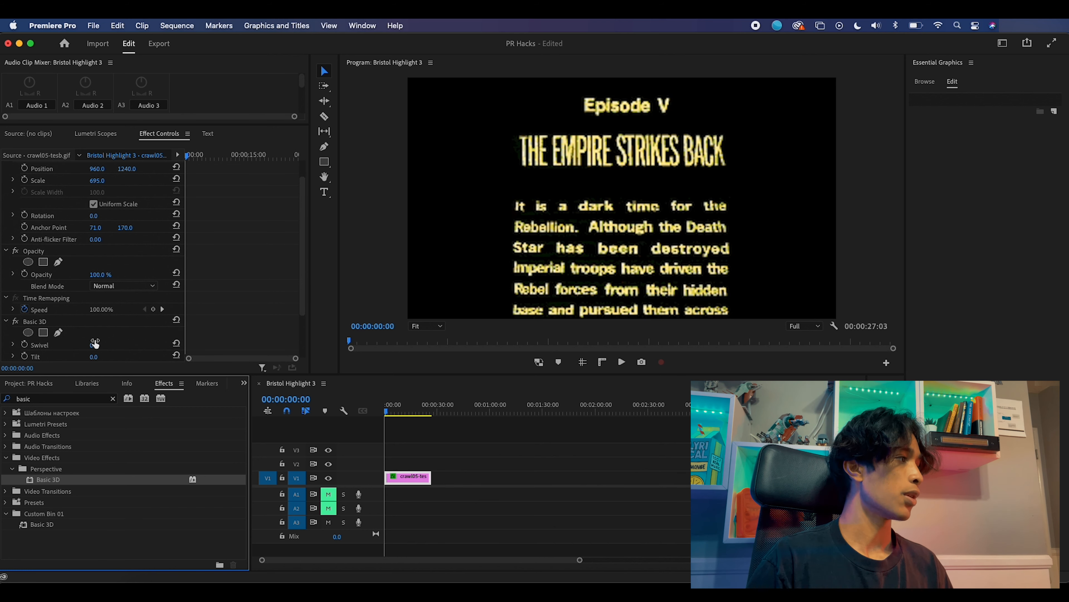
scroll(86, 345, "down", 3)
left_click_drag(96, 302, 74, 302)
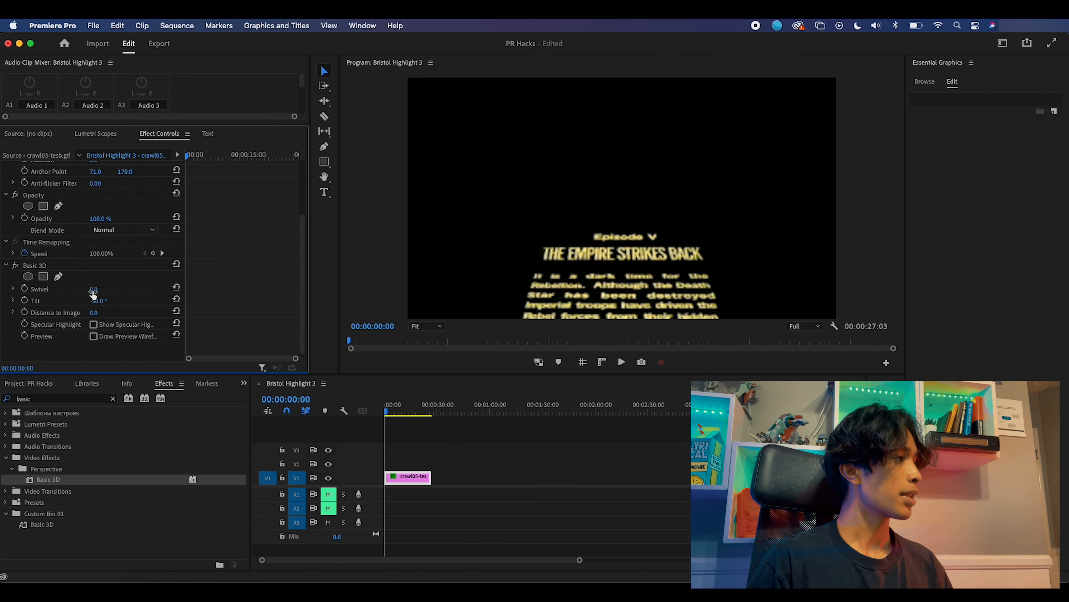
Raise the crawl text in the frame and keyframe its Basic 3D Tilt between the clip's start and a point near its end.
scroll(145, 208, "up", 4)
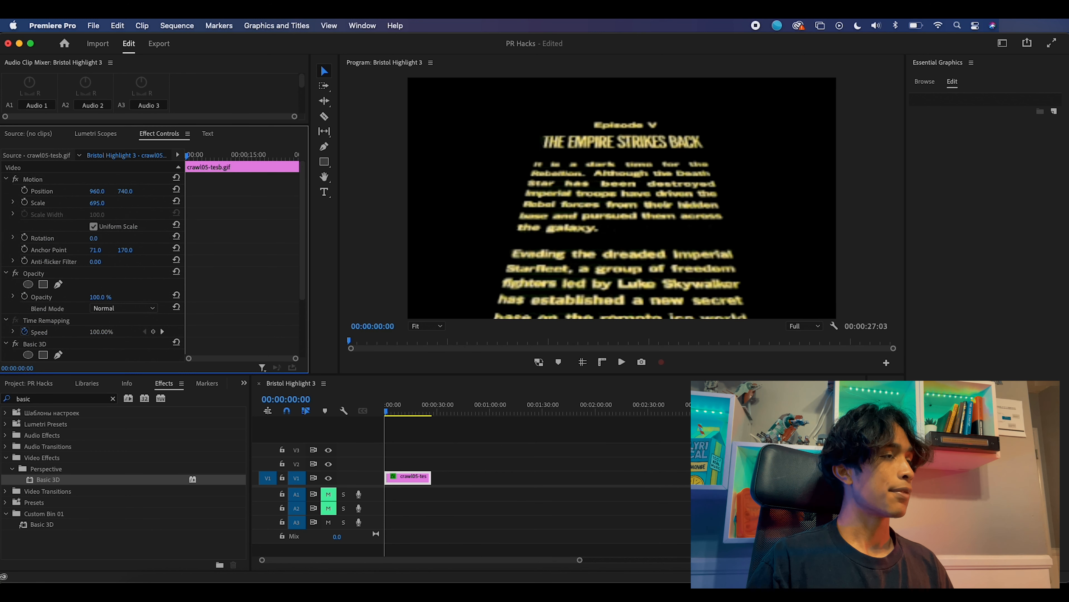
scroll(97, 290, "down", 2)
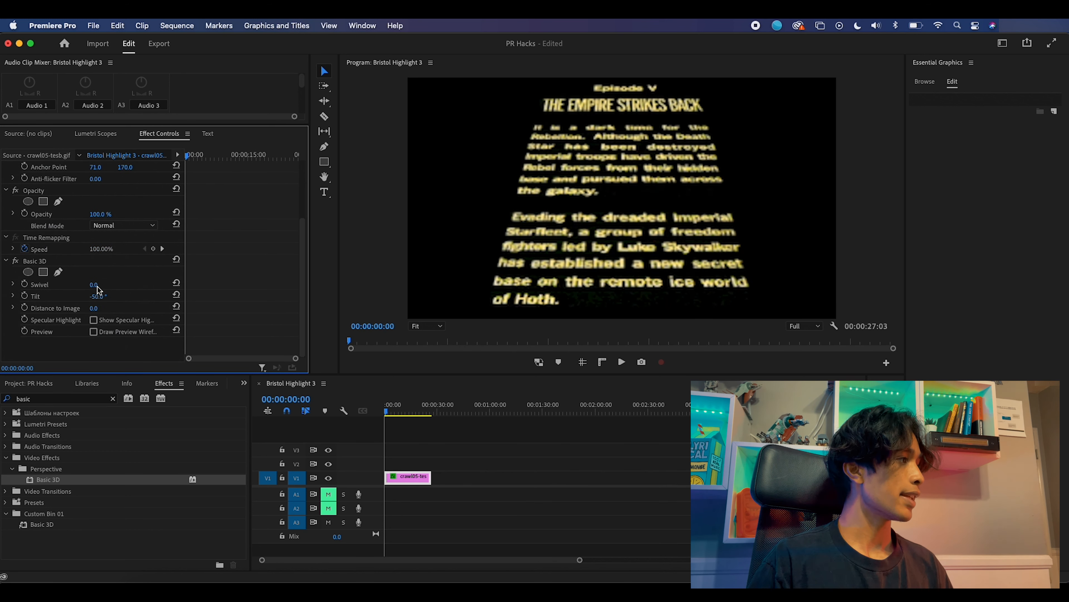
left_click_drag(98, 296, 81, 296)
left_click(24, 295)
left_click_drag(189, 155, 271, 153)
left_click_drag(111, 296, 133, 296)
scroll(50, 247, "up", 5)
Play the tilted crawl animation from the clip's start to about 00:00:04:13.
left_click_drag(214, 155, 176, 157)
key("space")
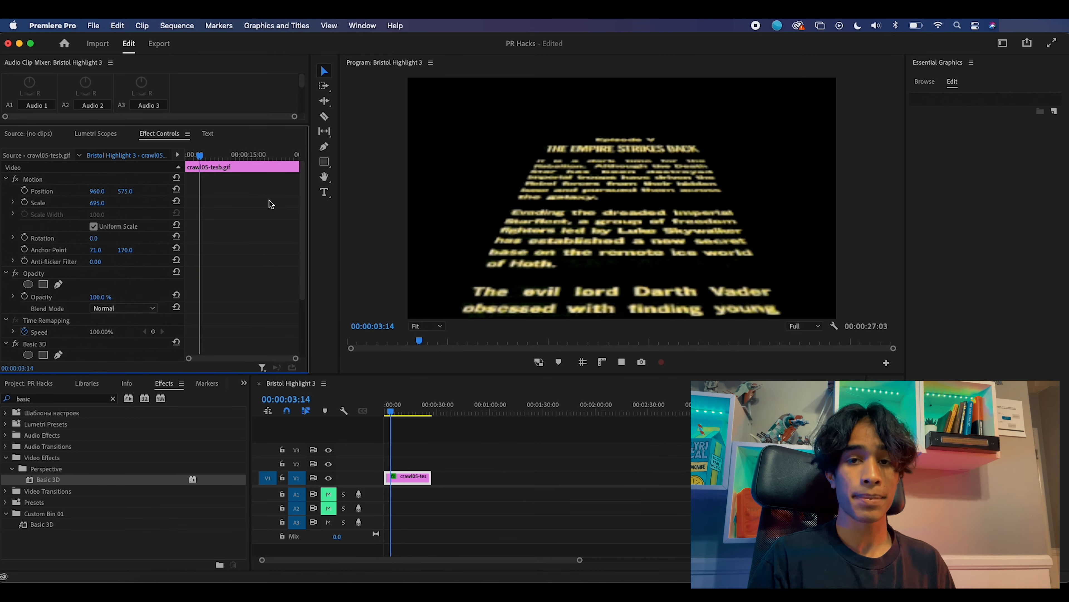
key("space")
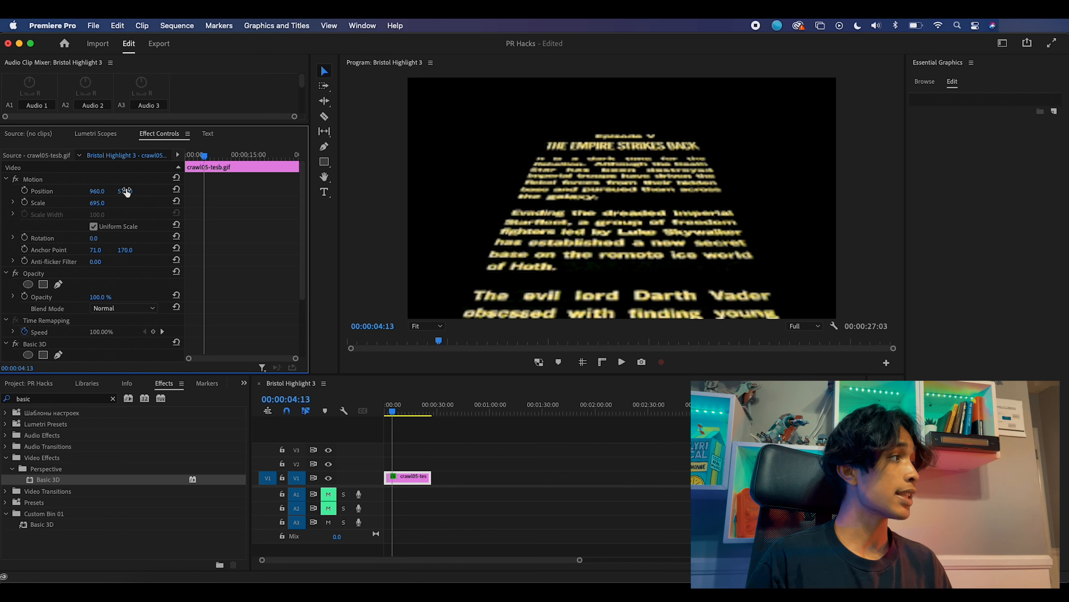